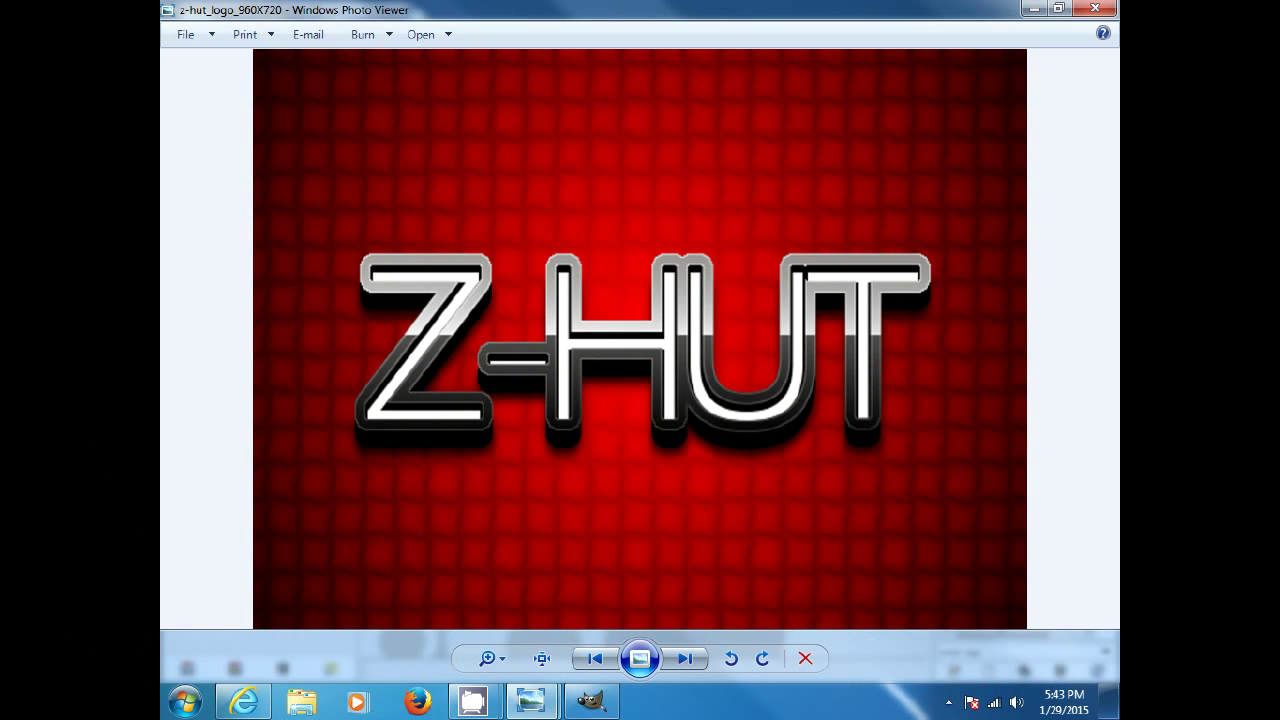
# Close the Windows Photo Viewer window showing the red Z-HUT logo.
pyautogui.click(1095, 10)
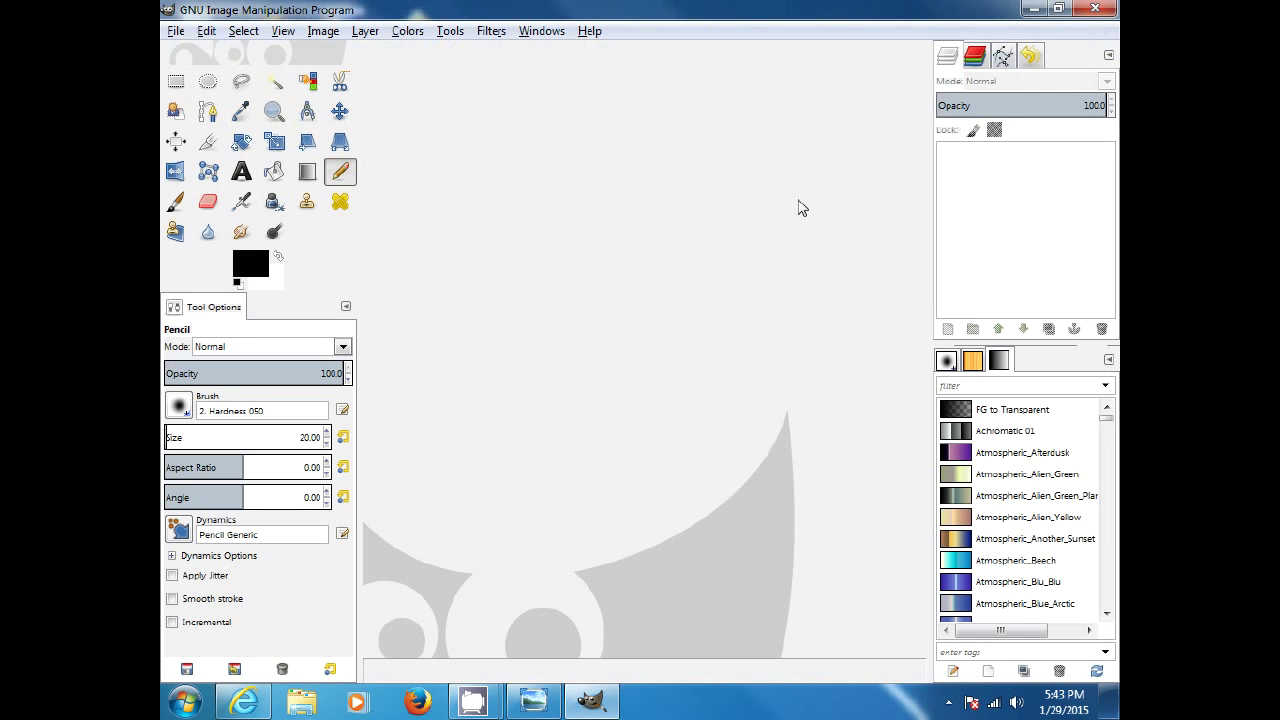
# Create a new blank canvas 600 px wide and 600 px high.
pyautogui.click(176, 33)
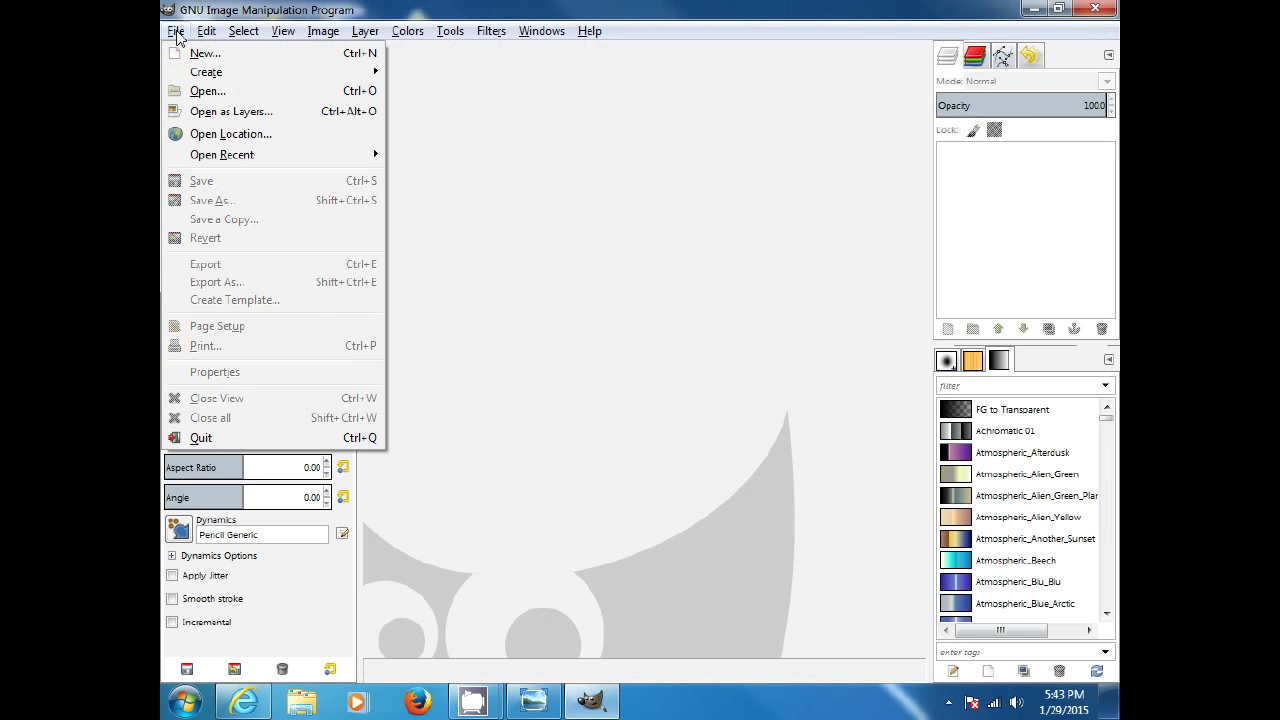
pyautogui.click(200, 53)
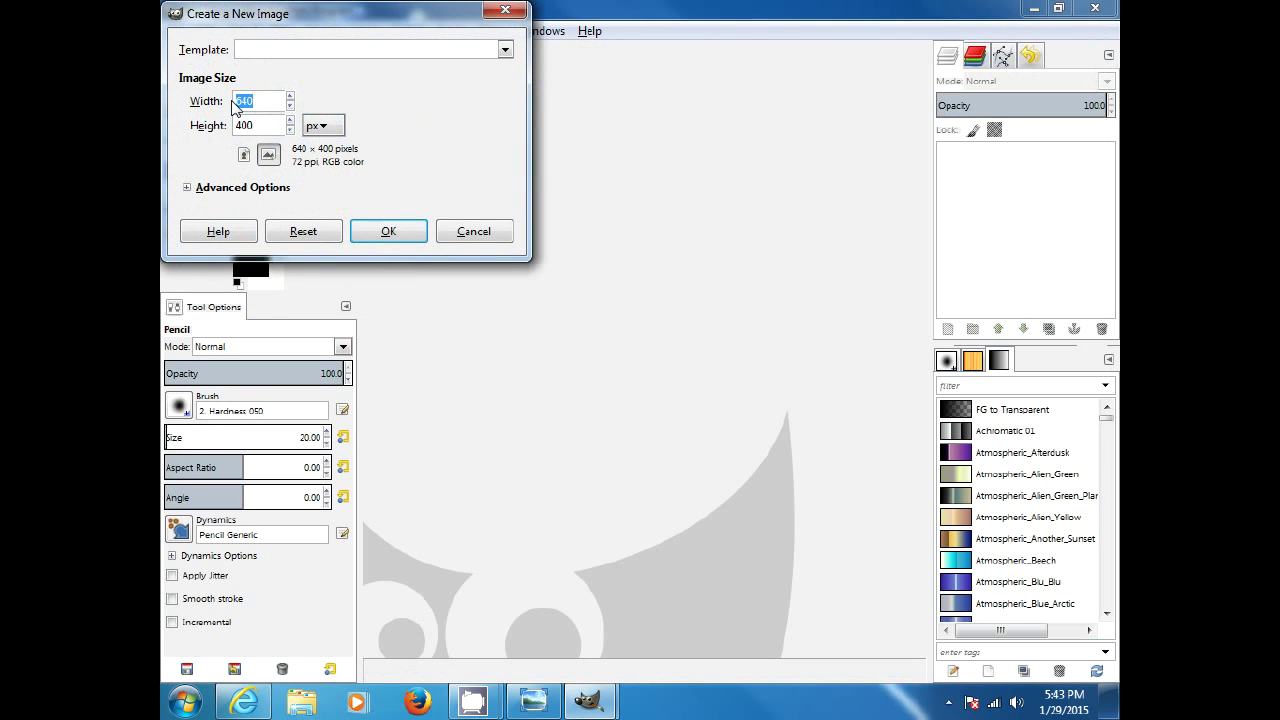
pyautogui.write('600')
pyautogui.moveTo(254, 122); pyautogui.dragTo(232, 124)
pyautogui.write('600')
pyautogui.click(386, 234)
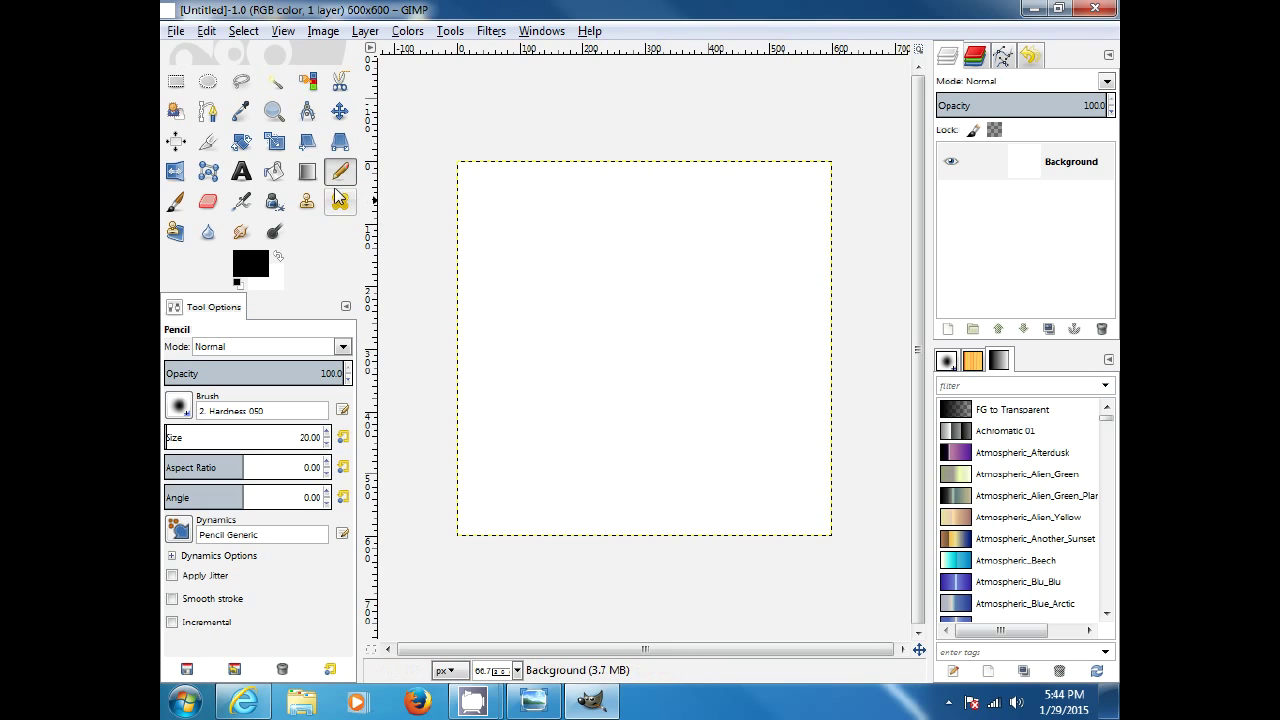
# Bucket-fill the canvas white, then restore black as the foreground colour.
pyautogui.click(275, 173)
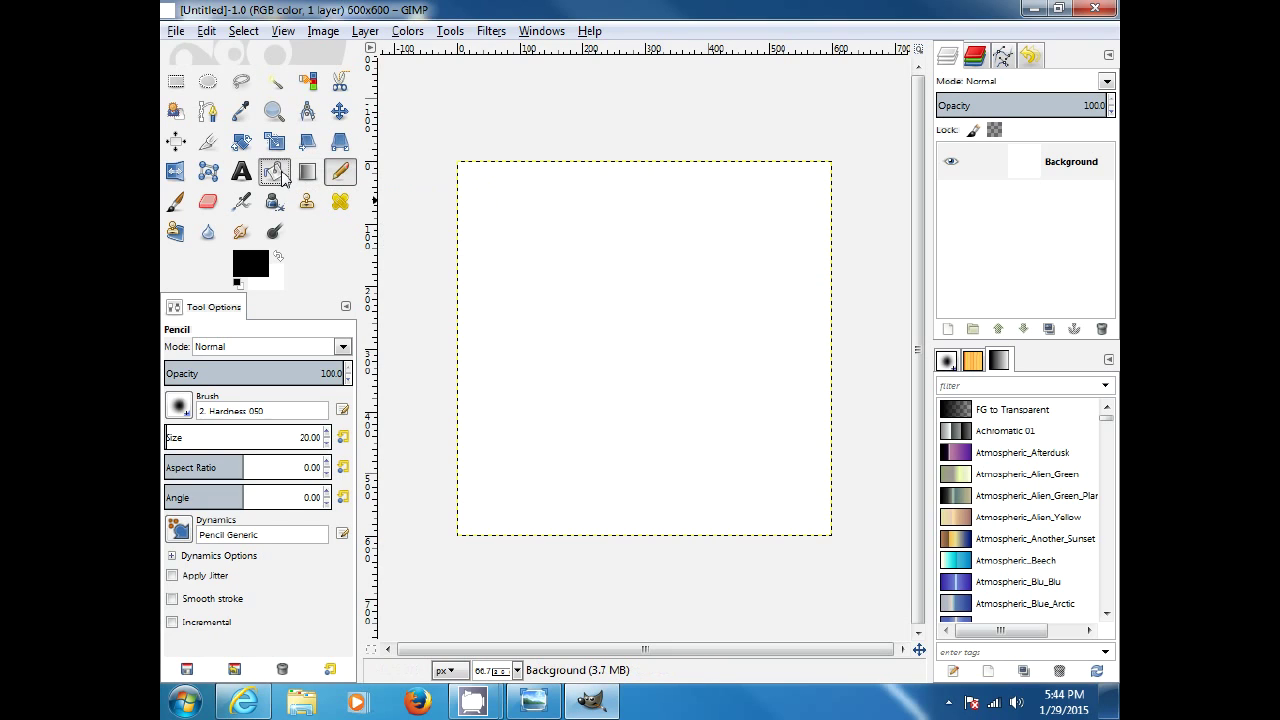
pyautogui.click(279, 257)
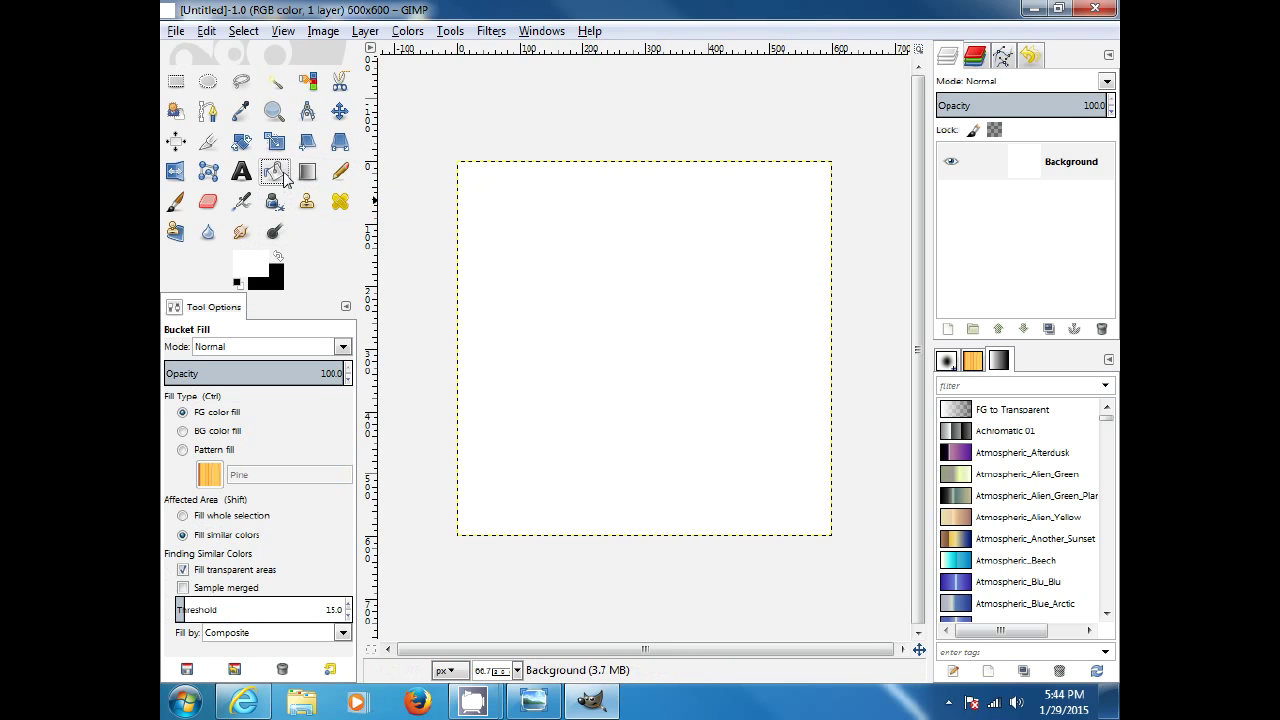
pyautogui.click(600, 320)
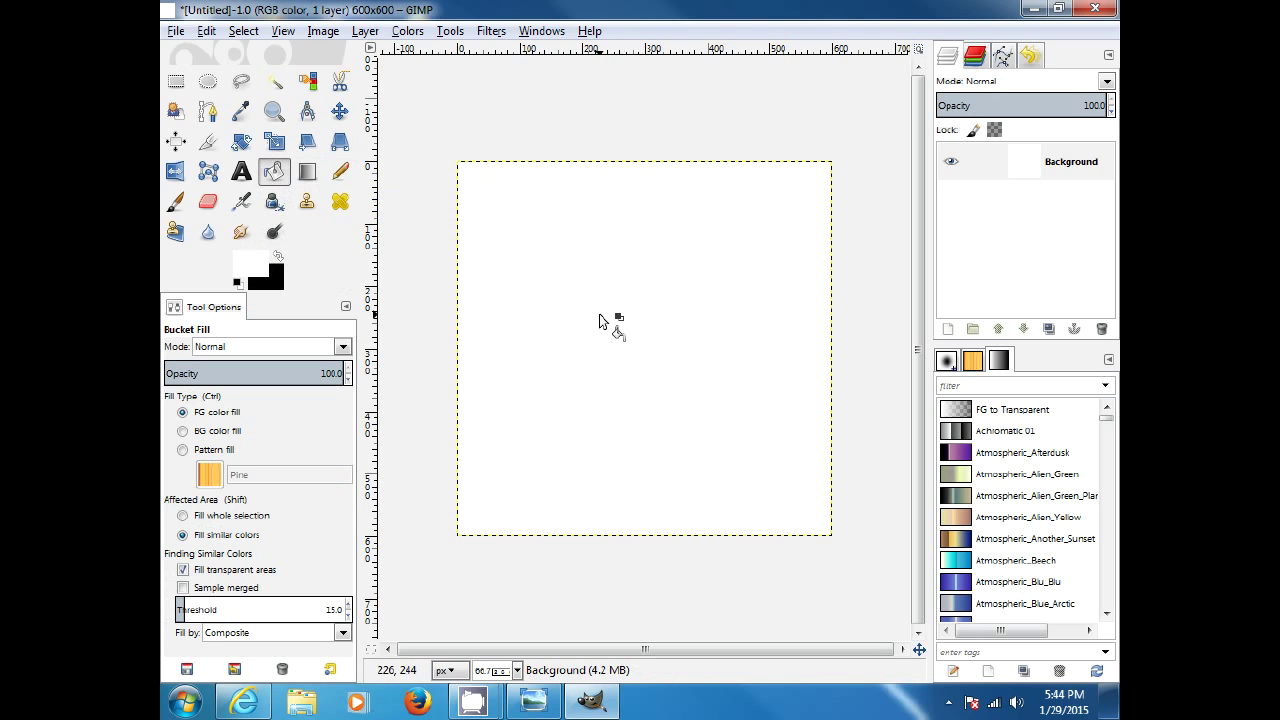
pyautogui.click(277, 255)
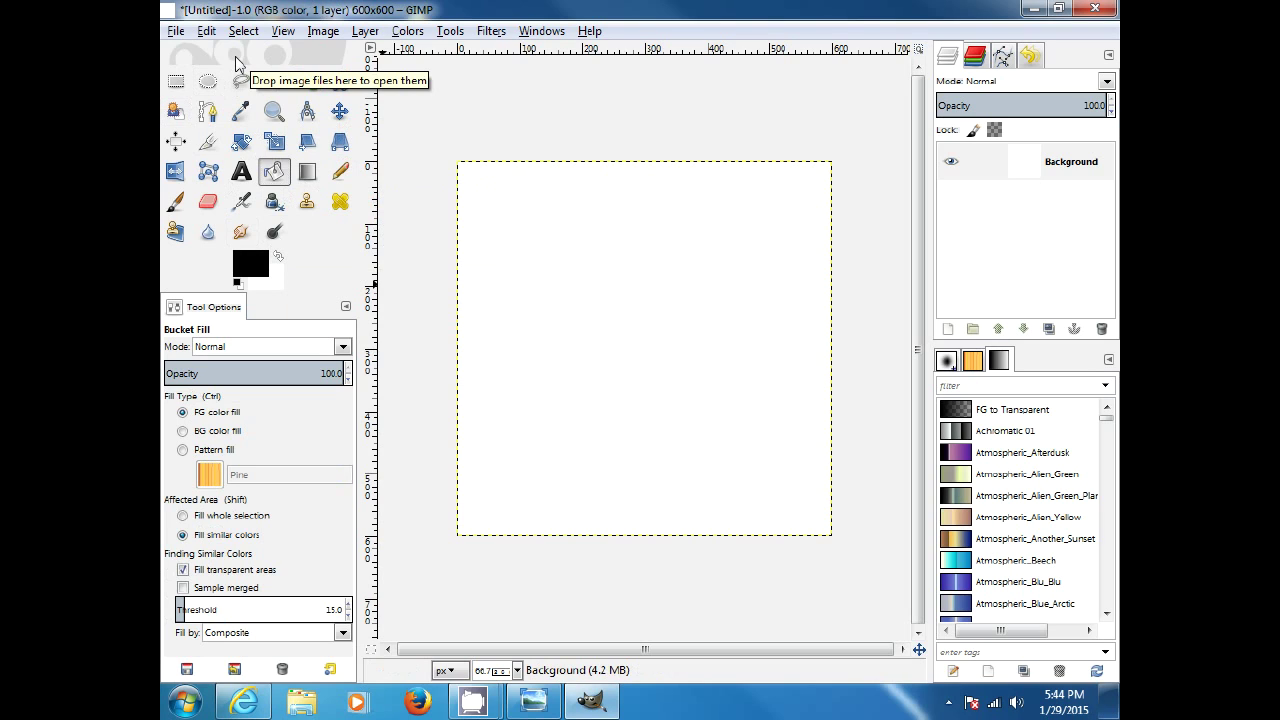
# Turn on Show Grid and Snap to Grid.
pyautogui.click(284, 31)
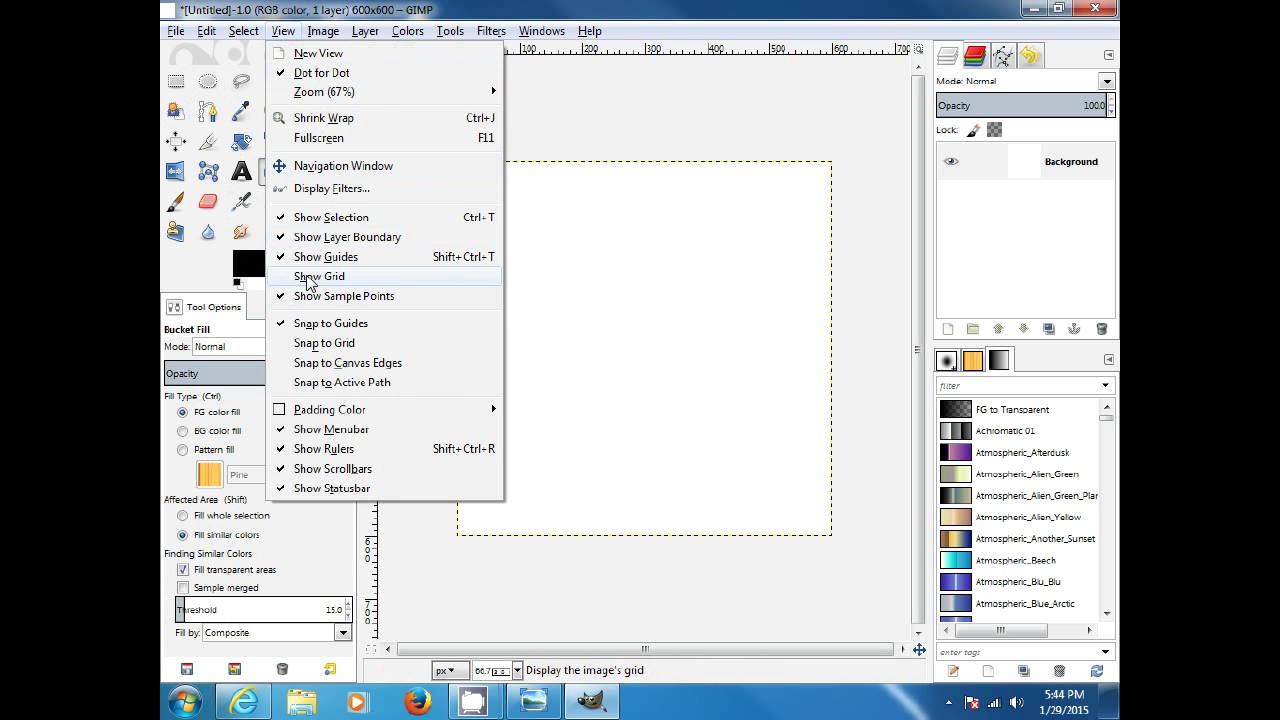
pyautogui.click(309, 279)
pyautogui.click(284, 31)
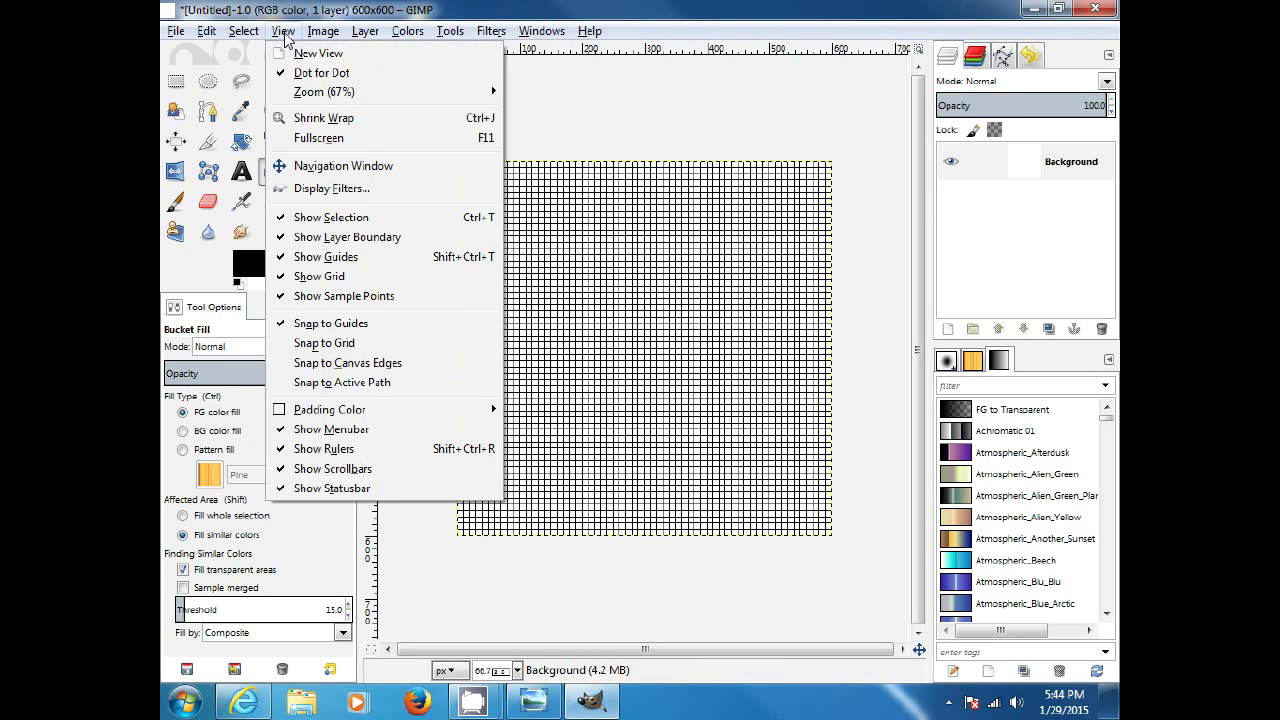
pyautogui.click(322, 343)
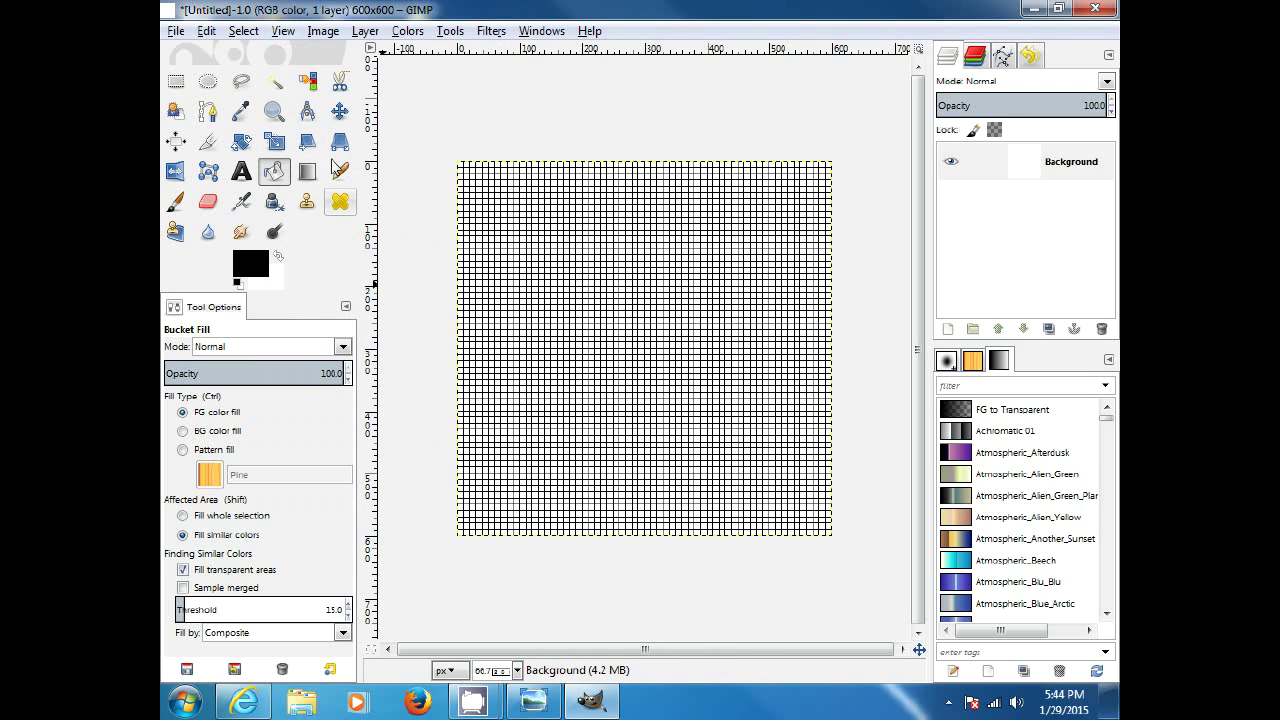
# Set the grid spacing to 100 × 100 pixels in Configure Grid.
pyautogui.click(322, 33)
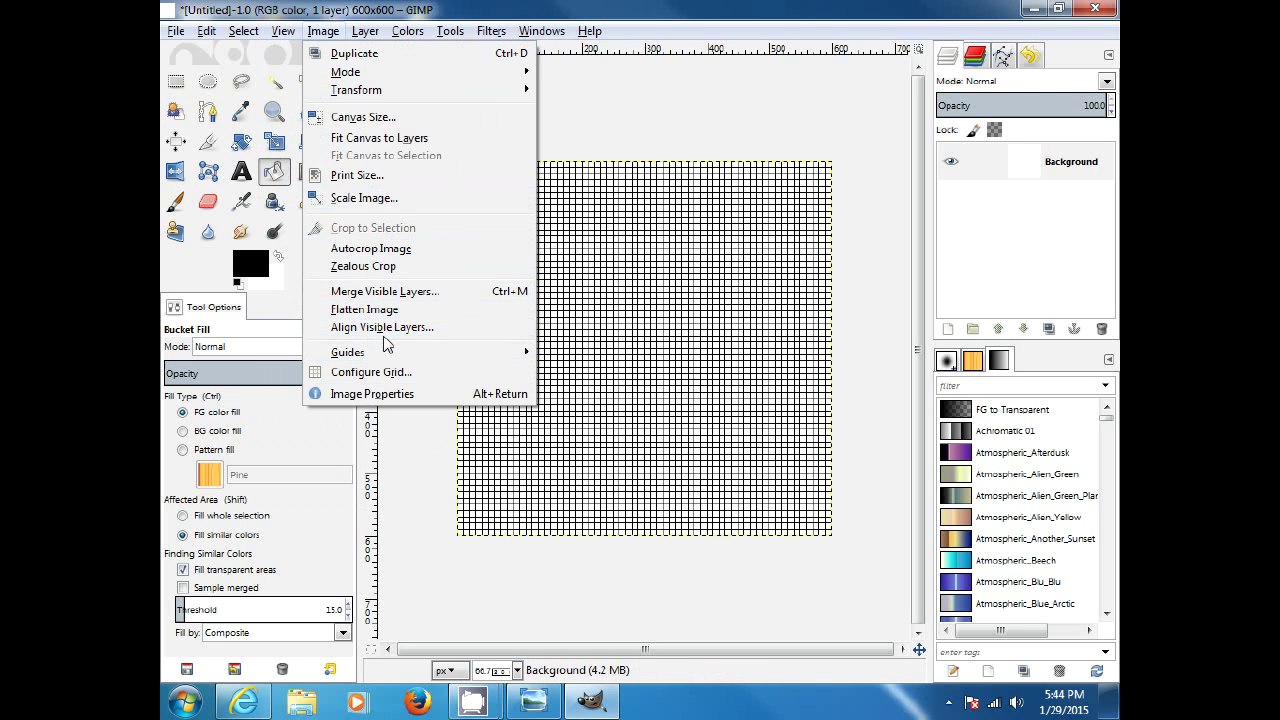
pyautogui.click(376, 374)
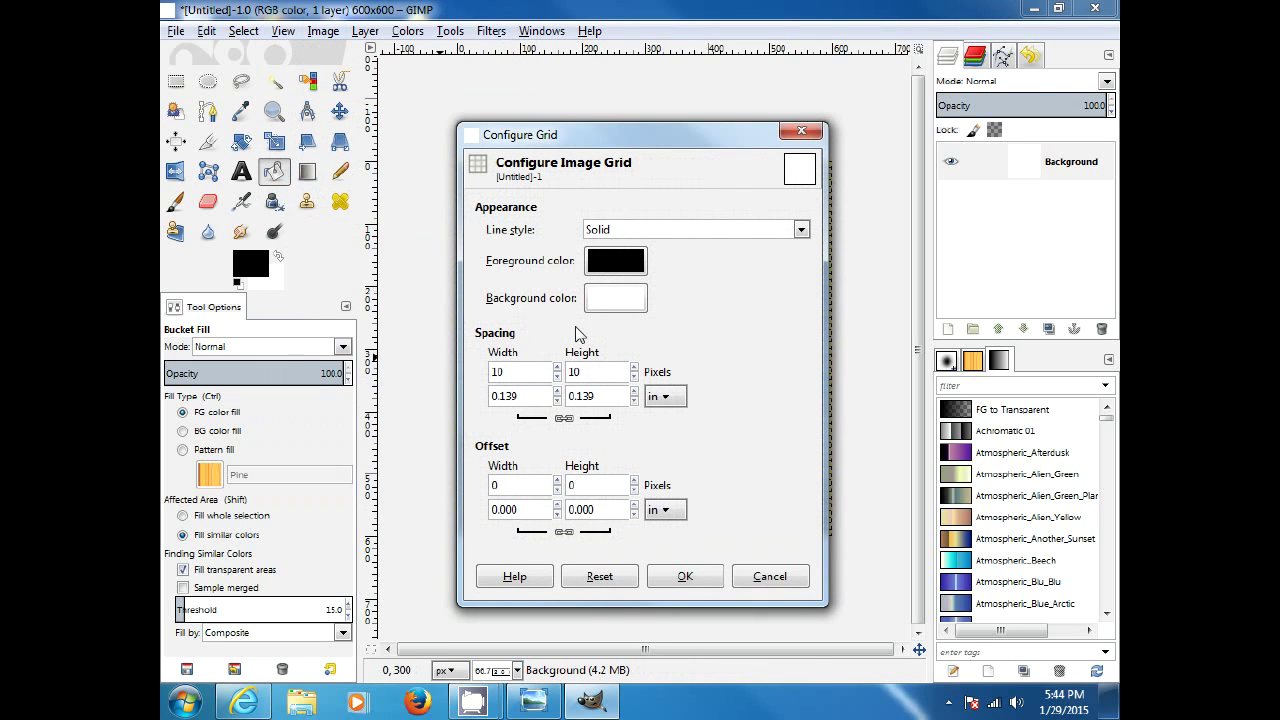
pyautogui.click(509, 371)
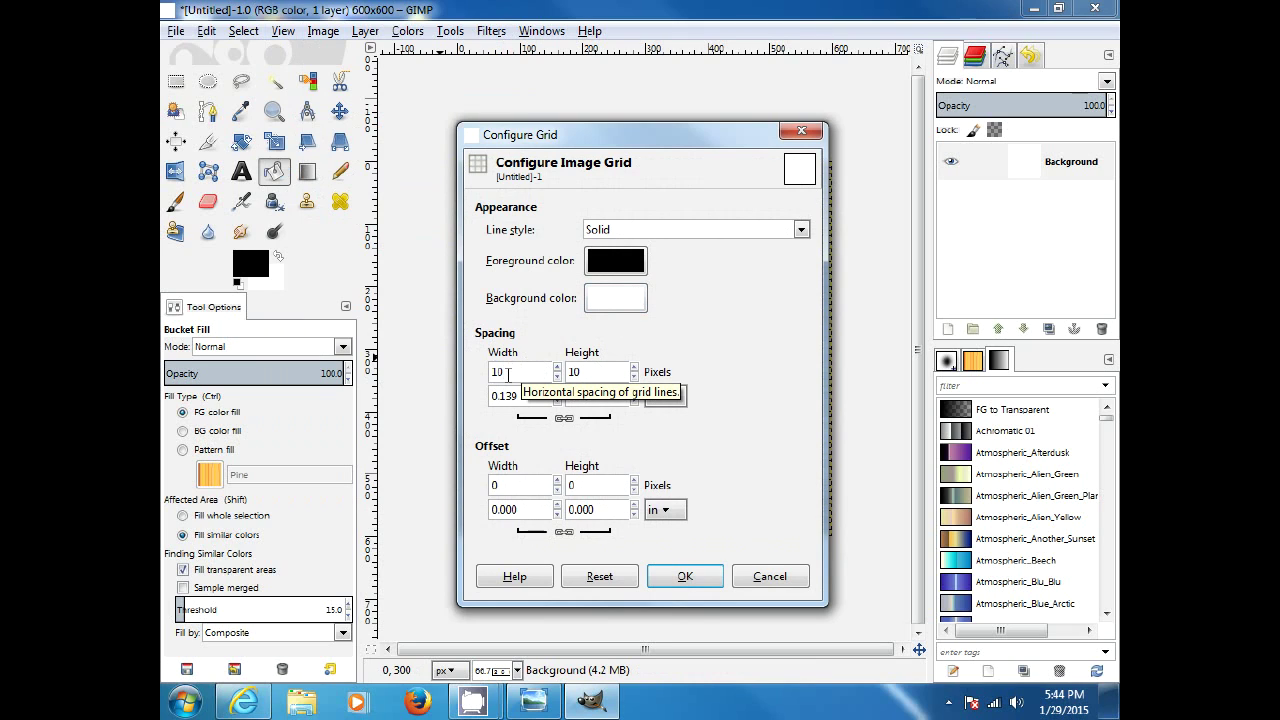
pyautogui.write('0')
pyautogui.click(582, 371)
pyautogui.write('0')
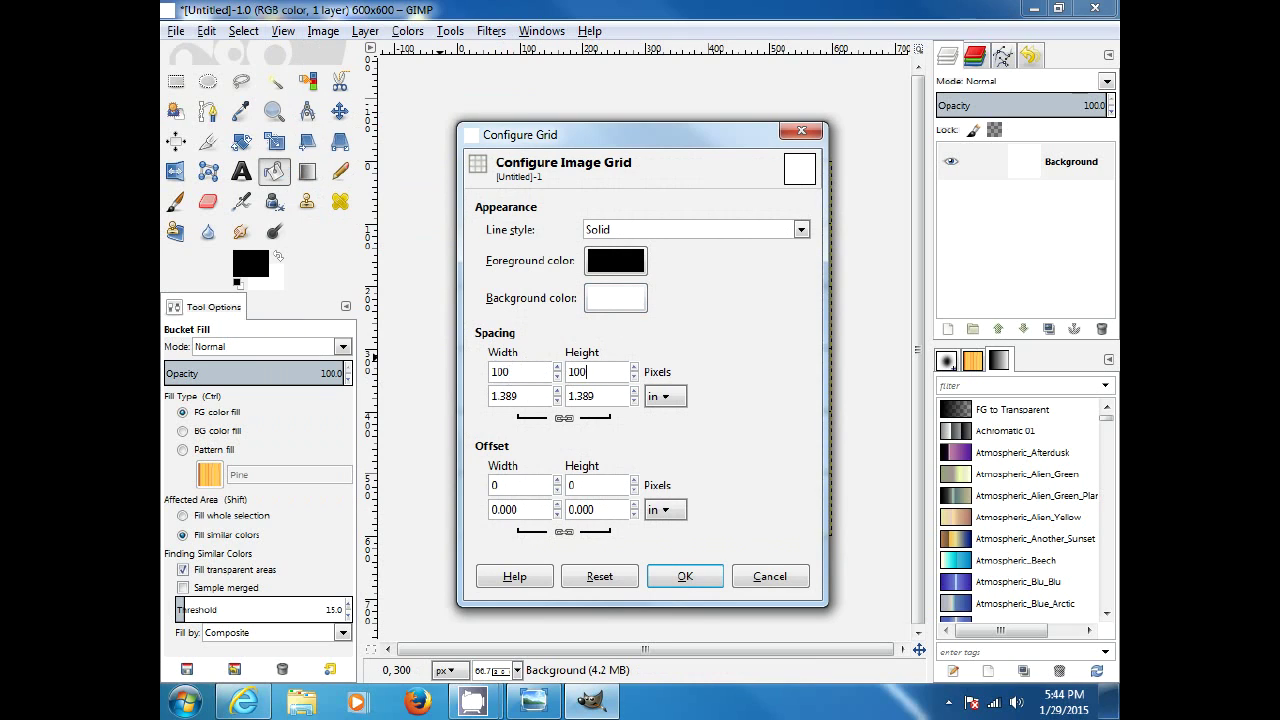
pyautogui.click(676, 580)
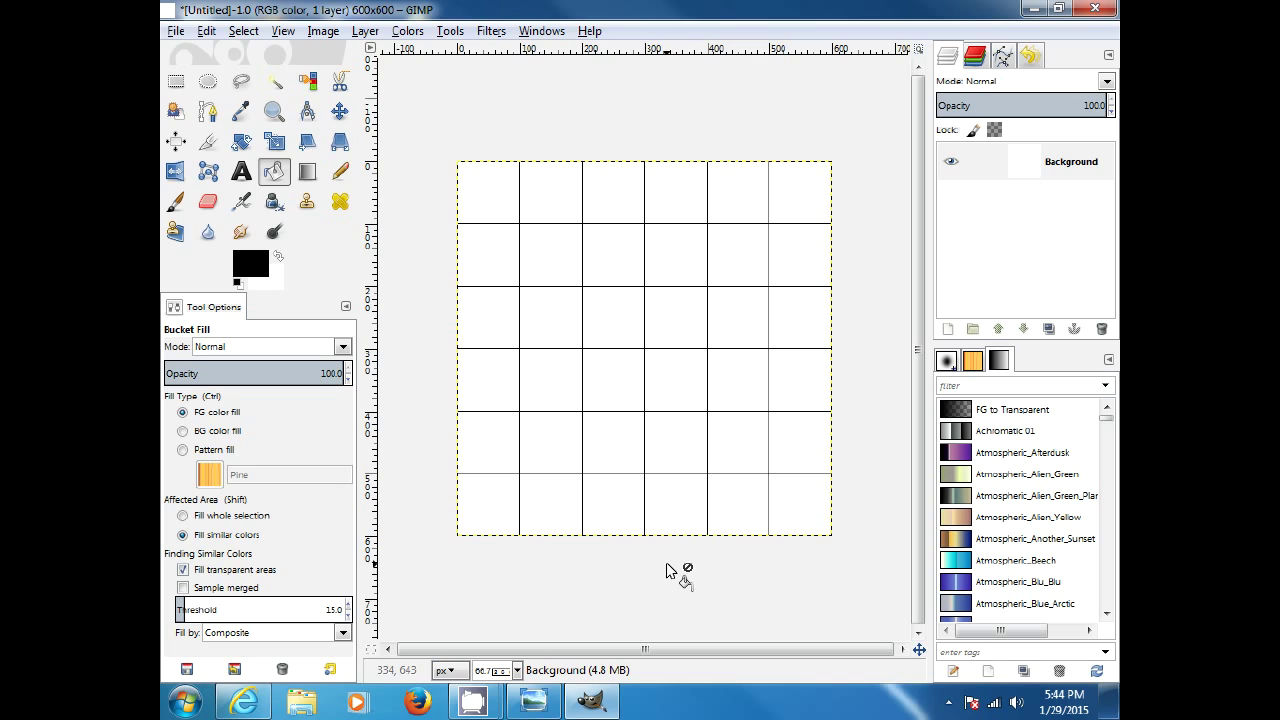
# With Expand from center on, drag a 600 × 200 rectangle selection across the canvas middle.
pyautogui.click(178, 84)
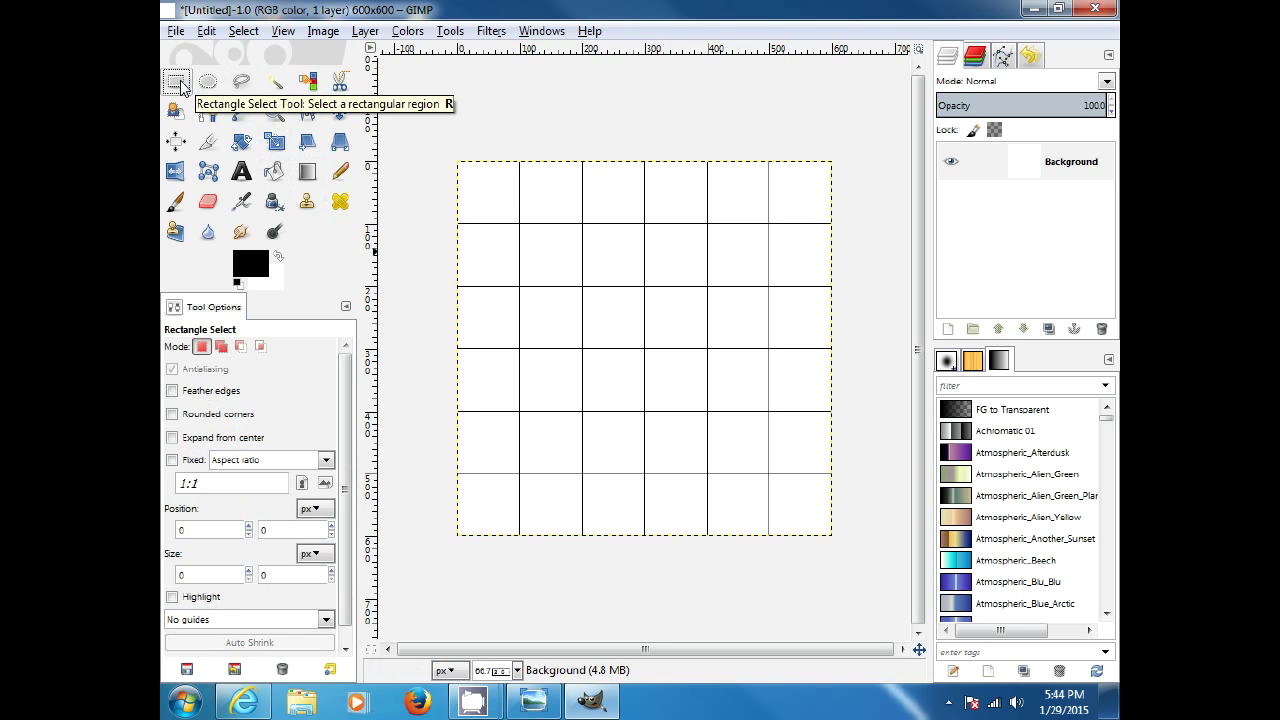
pyautogui.click(173, 439)
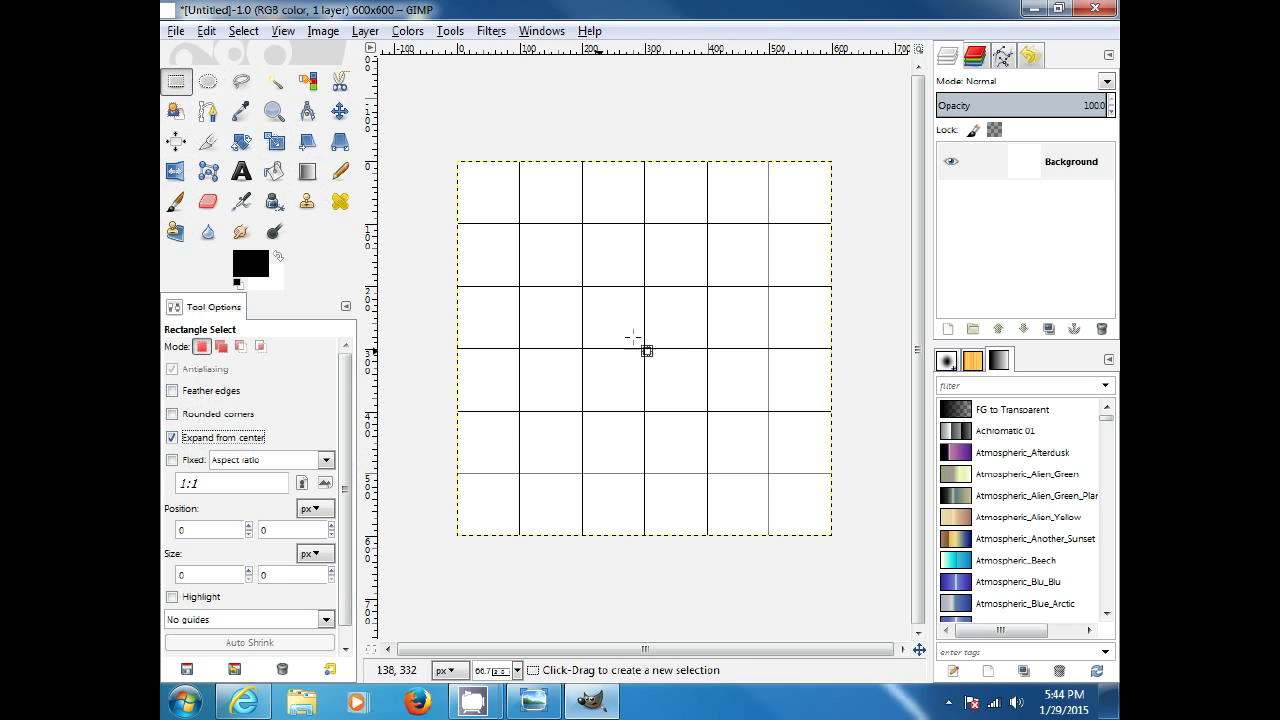
pyautogui.moveTo(643, 350); pyautogui.dragTo(457, 285)
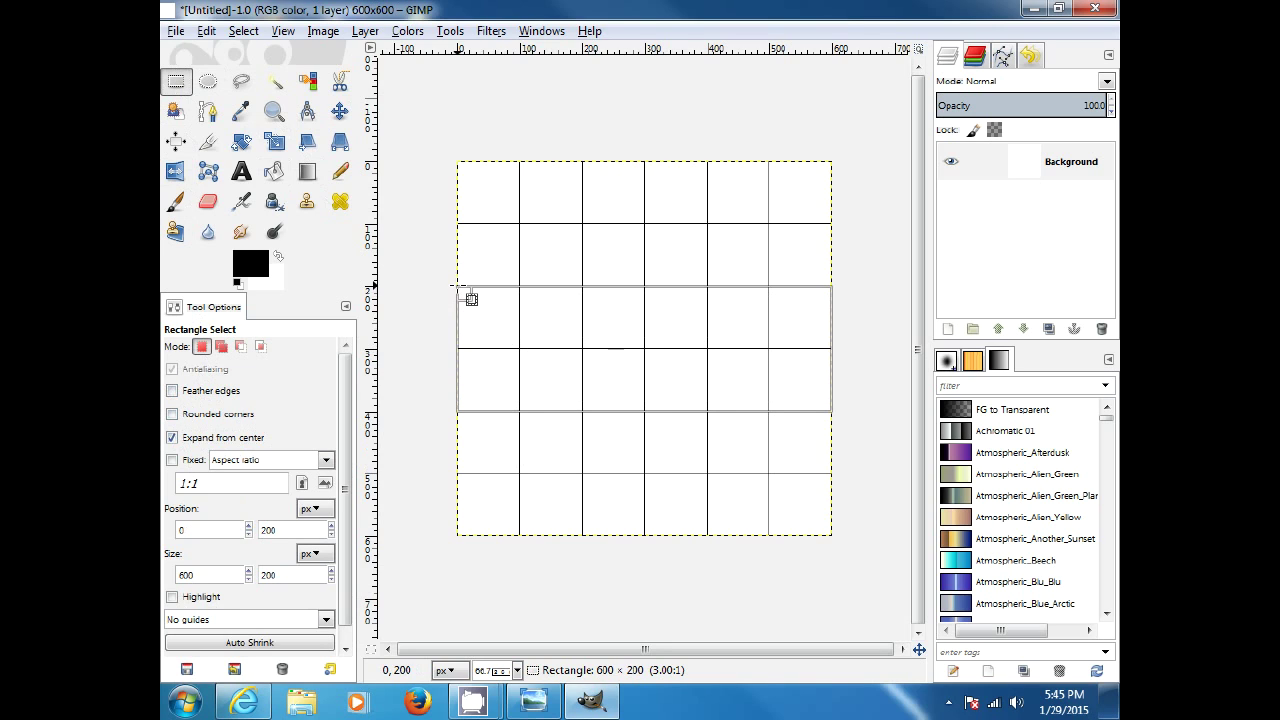
pyautogui.moveTo(458, 287); pyautogui.dragTo(458, 287)
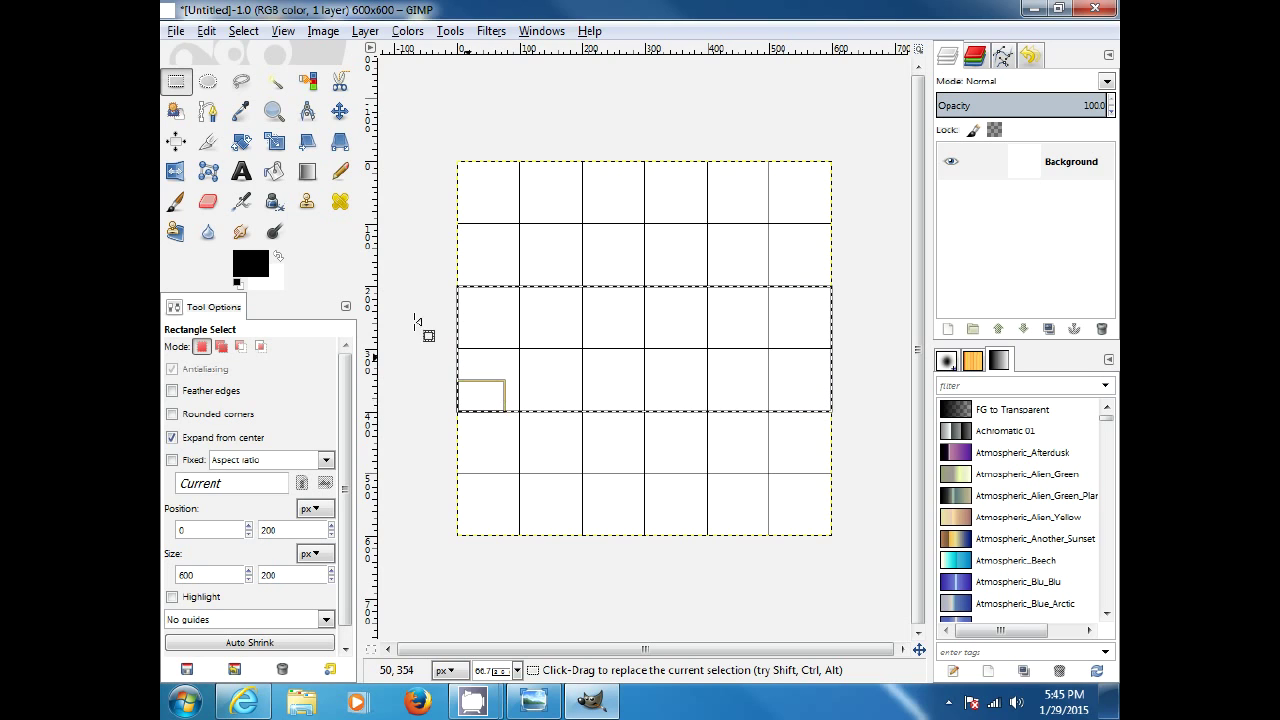
# Set the foreground to orange fd4f16 and bucket-fill the selected middle band.
pyautogui.click(250, 263)
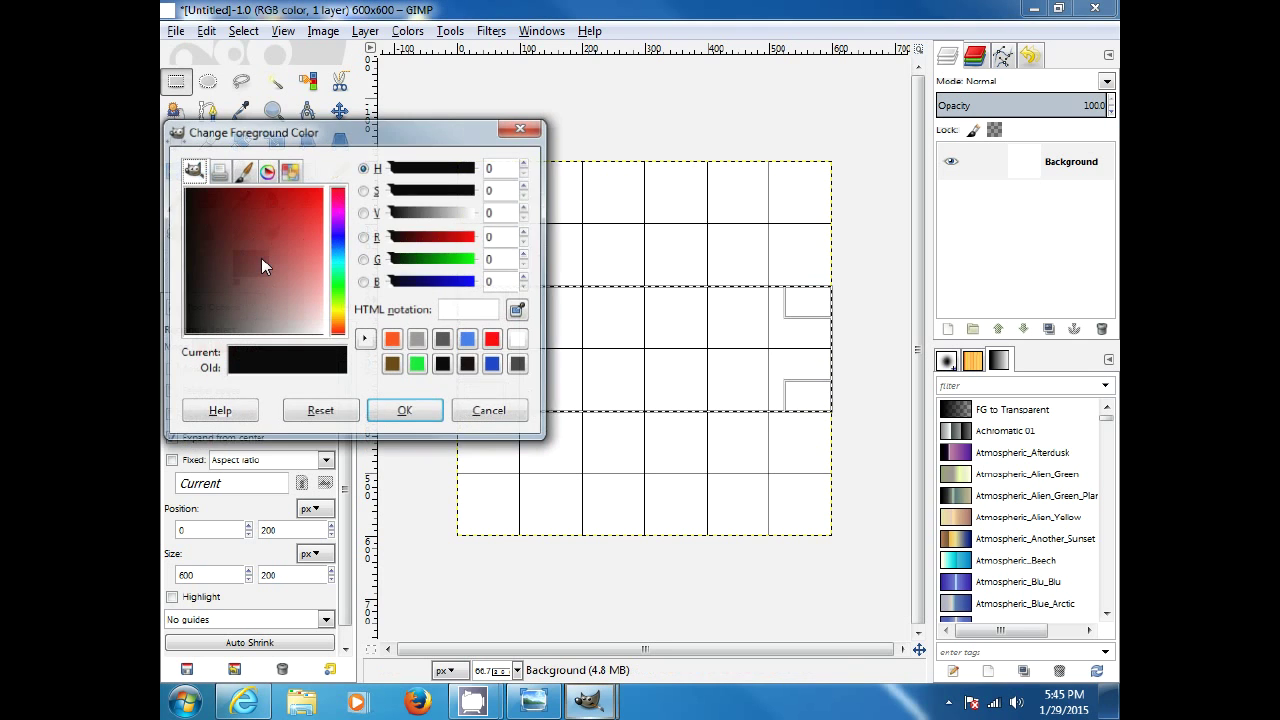
pyautogui.click(392, 340)
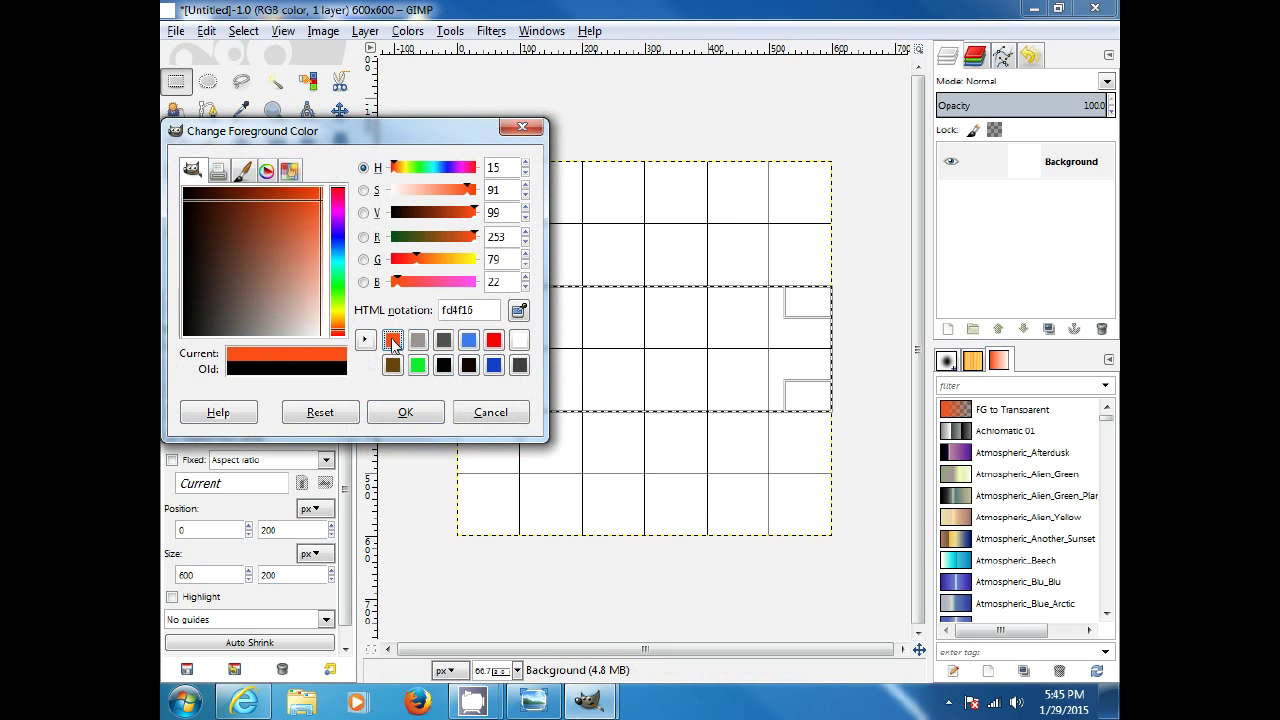
pyautogui.click(405, 414)
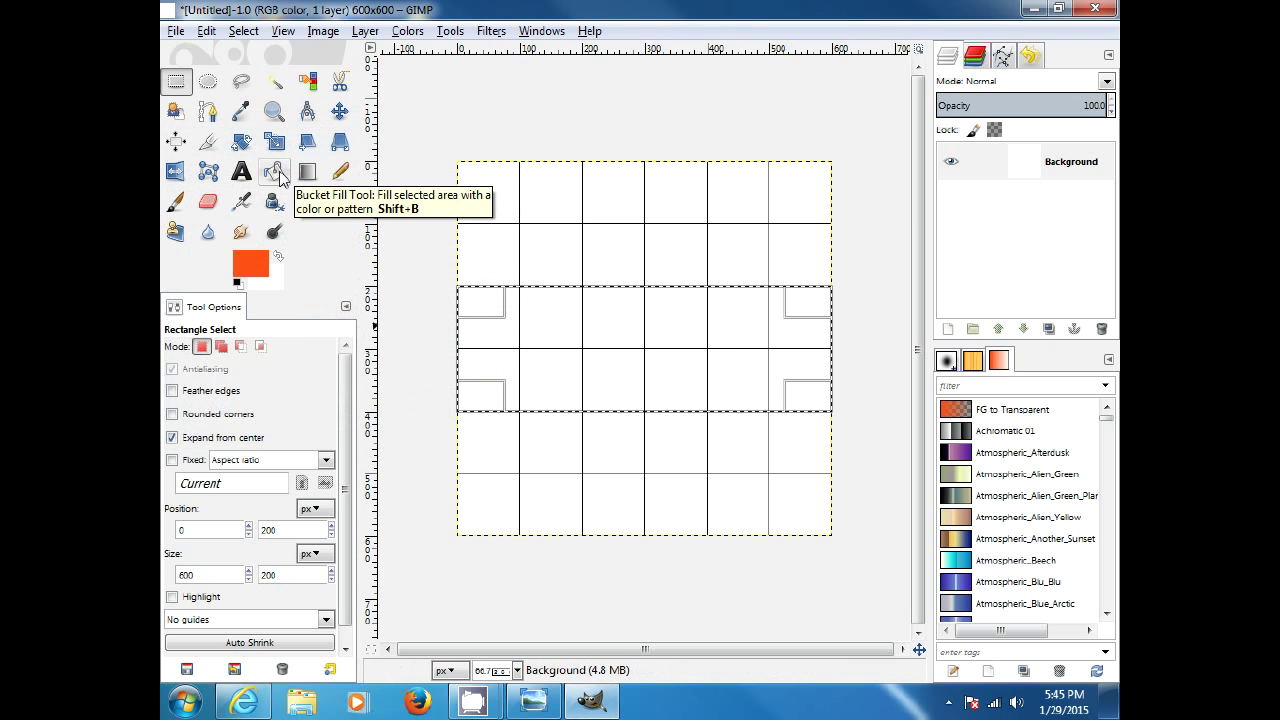
pyautogui.click(278, 174)
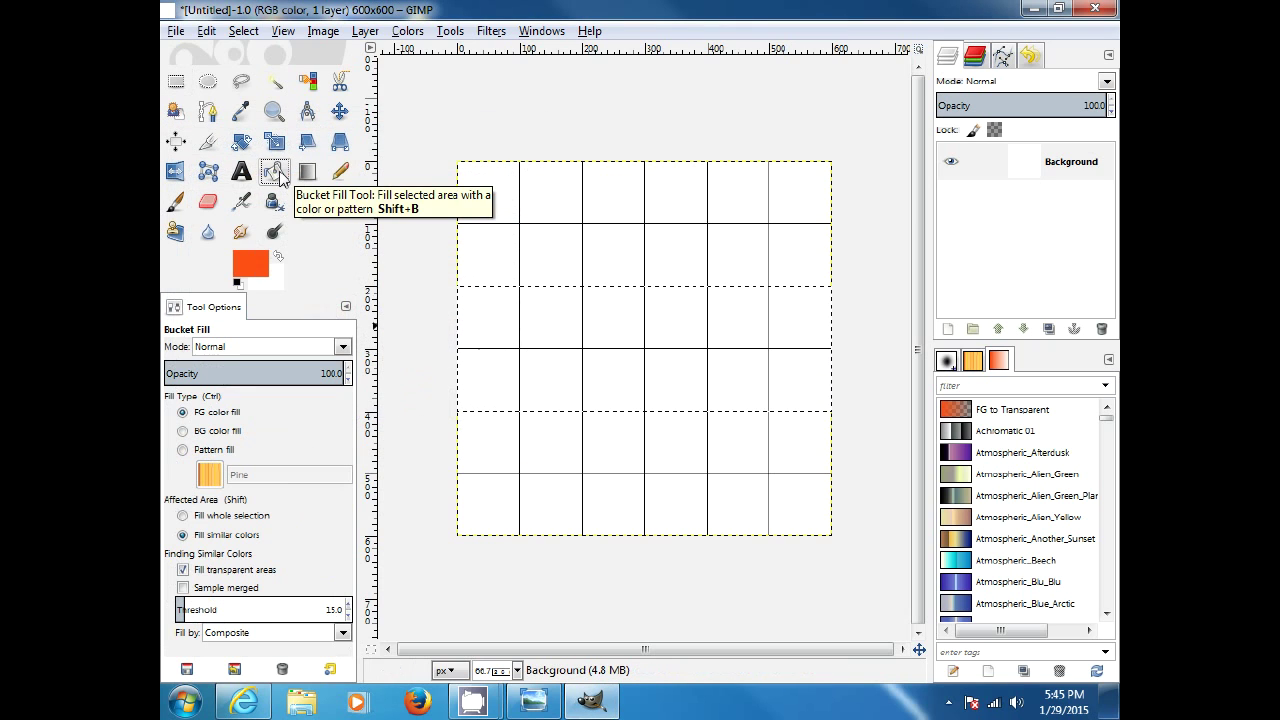
pyautogui.click(558, 342)
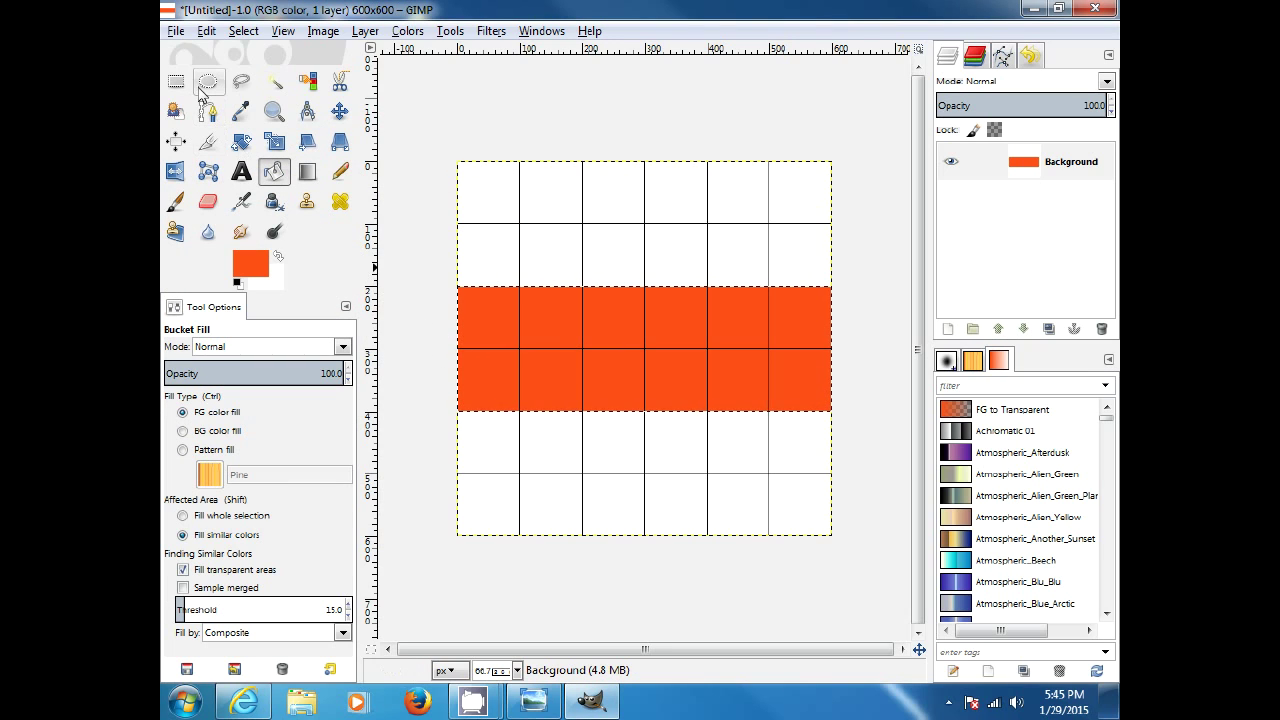
pyautogui.click(240, 33)
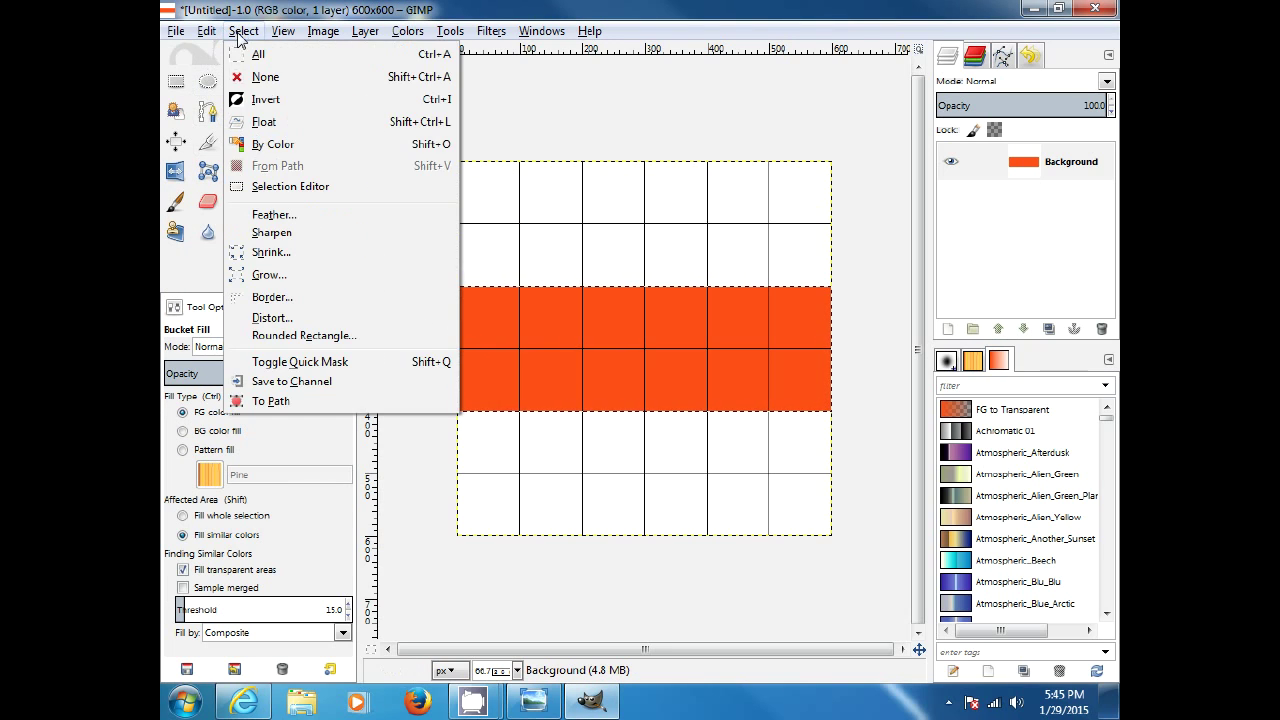
# Clear the selection and draw an ellipse selection out from the canvas centre.
pyautogui.click(260, 80)
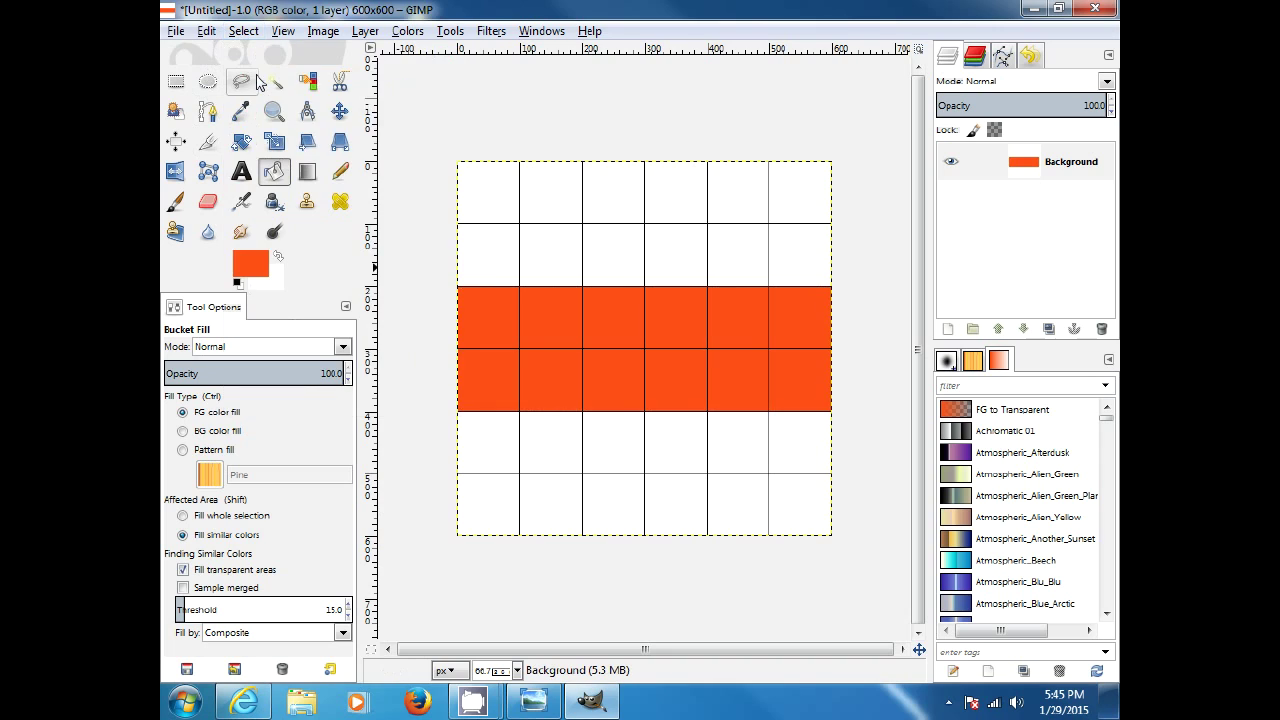
pyautogui.click(207, 83)
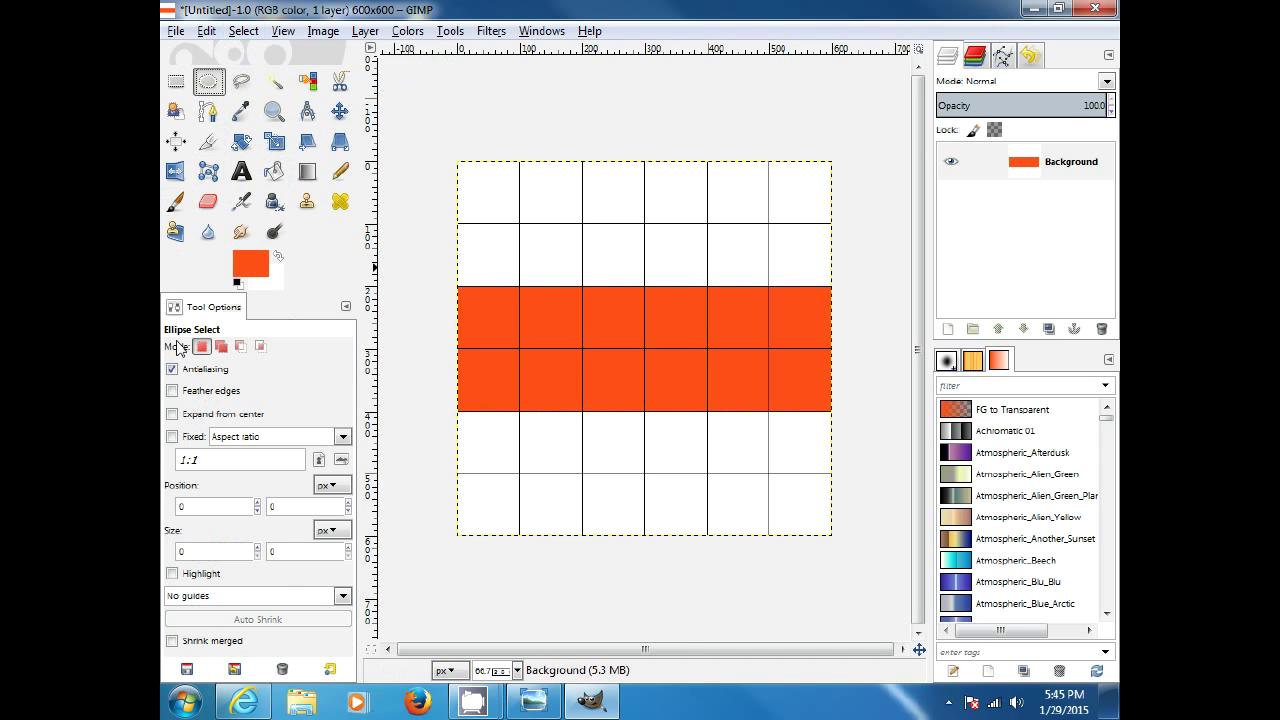
pyautogui.click(171, 415)
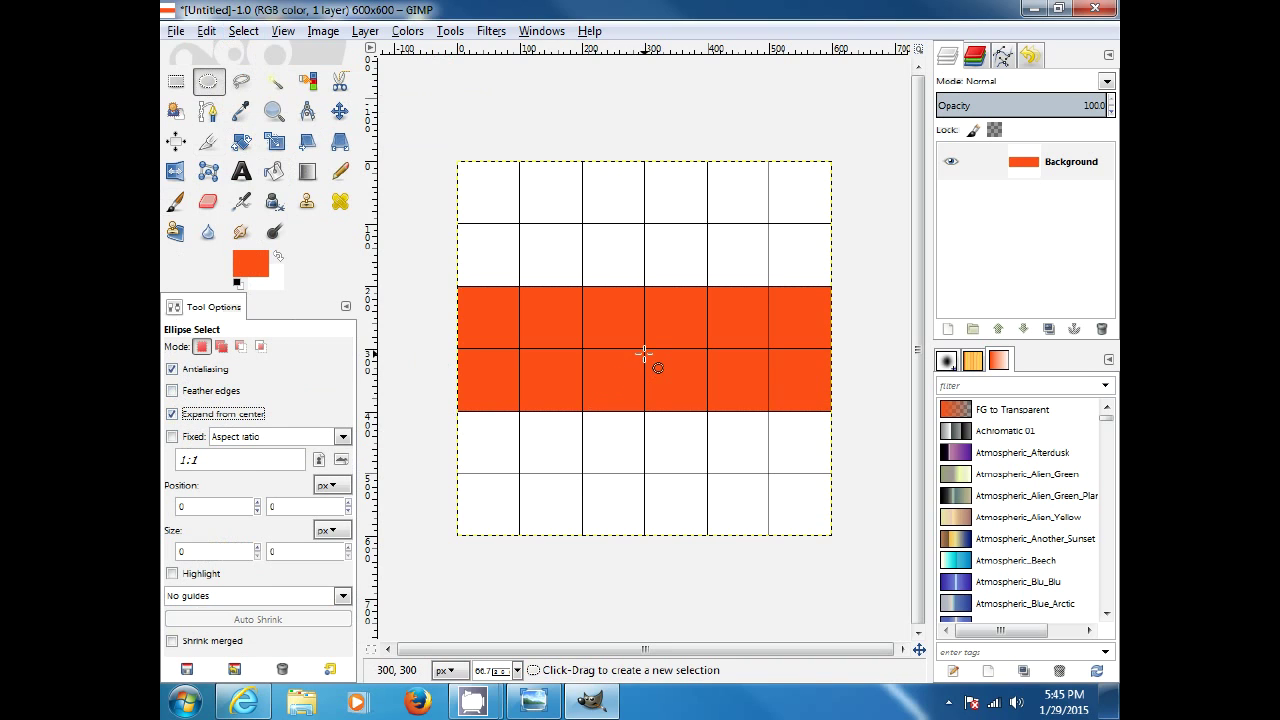
pyautogui.moveTo(644, 348); pyautogui.dragTo(627, 396)
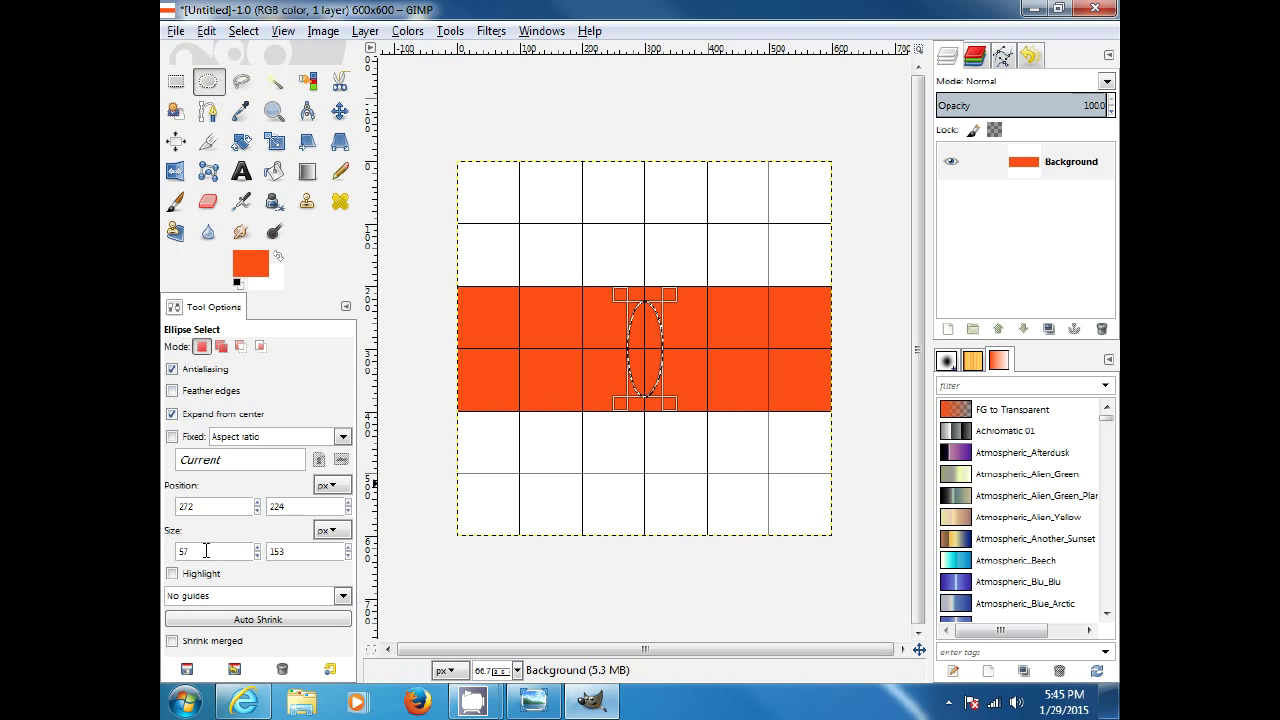
# Size the ellipse to 75 × 150 px, enable Highlight, and make white the foreground.
pyautogui.moveTo(204, 551); pyautogui.dragTo(172, 551)
pyautogui.write('75')
pyautogui.moveTo(289, 556); pyautogui.dragTo(267, 557)
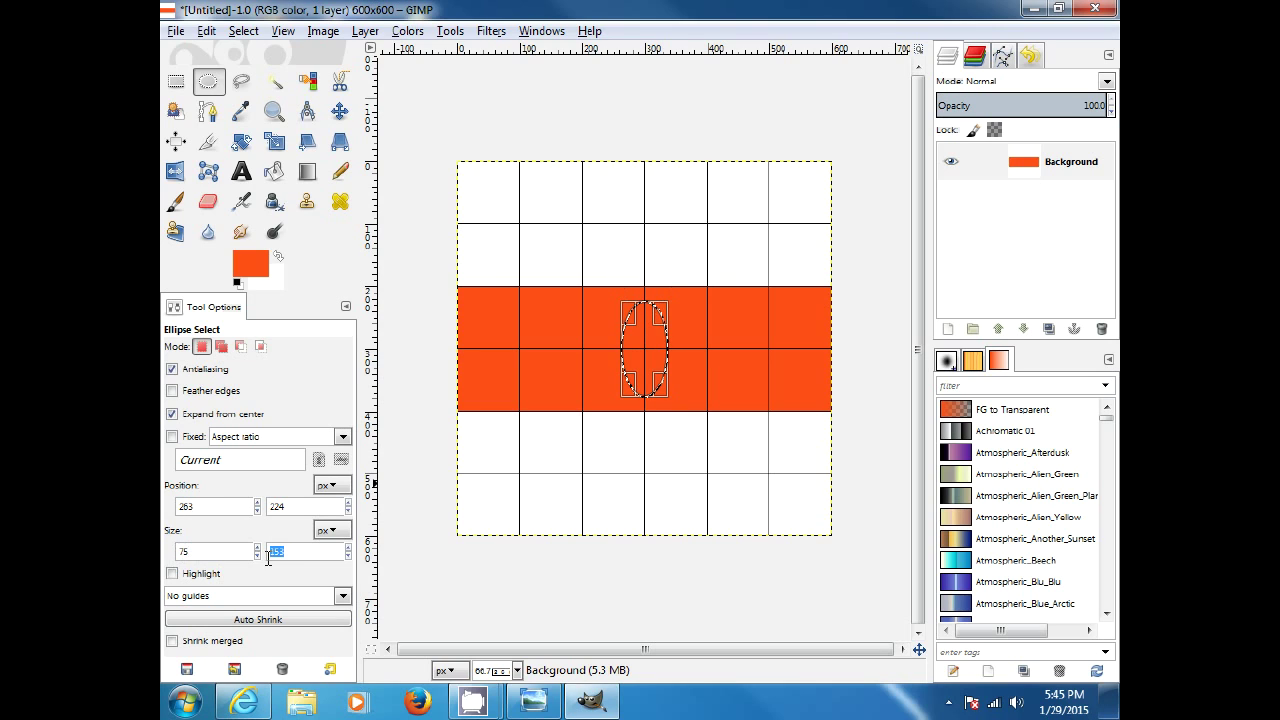
pyautogui.write('150')
pyautogui.click(282, 573)
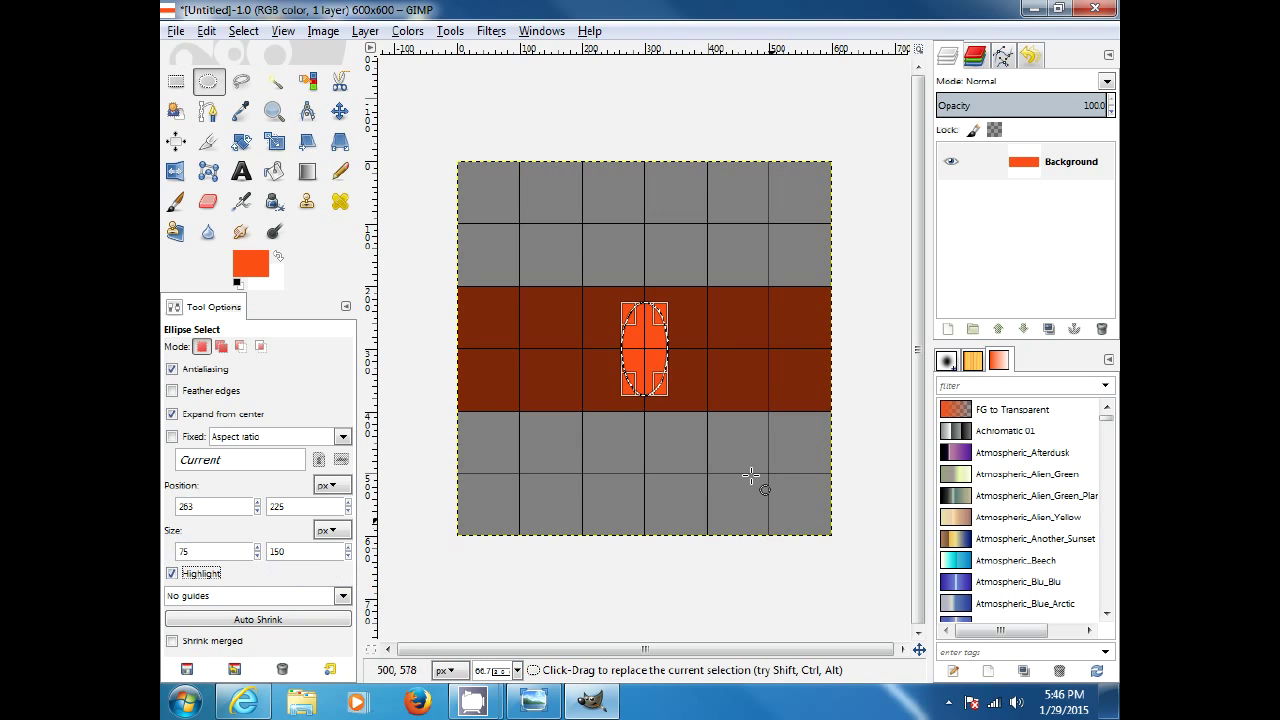
pyautogui.click(279, 258)
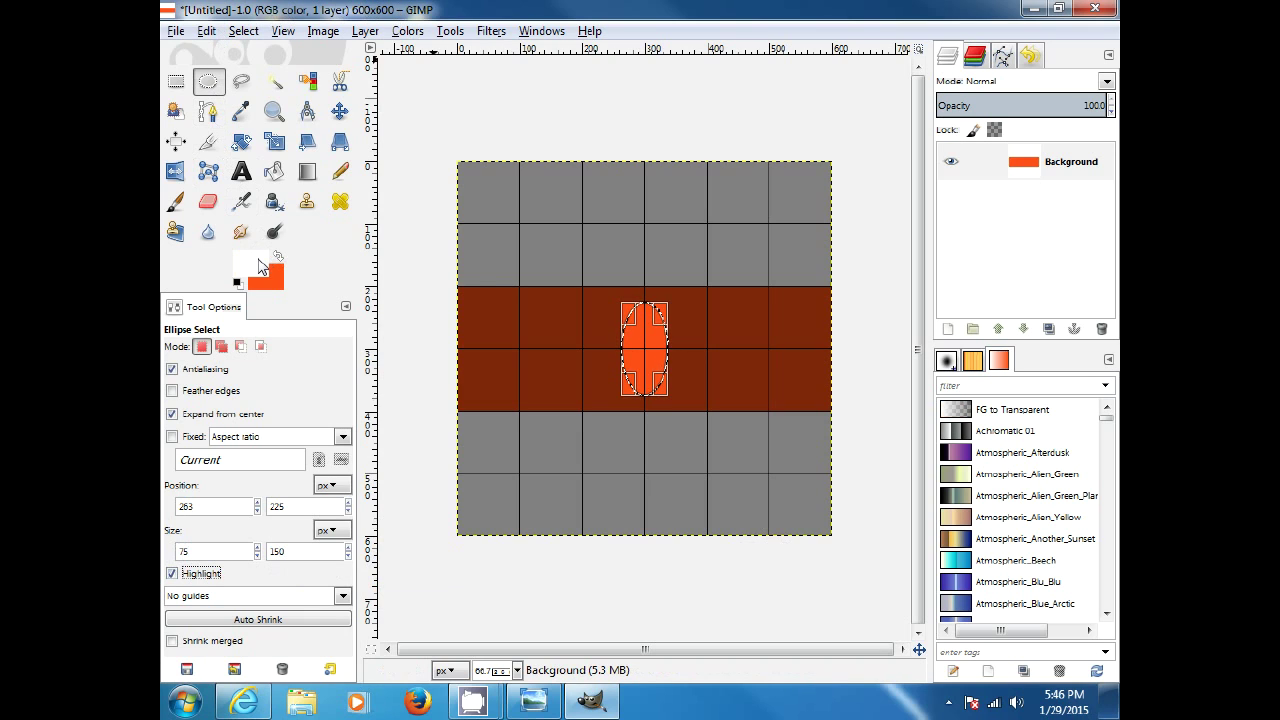
pyautogui.click(274, 173)
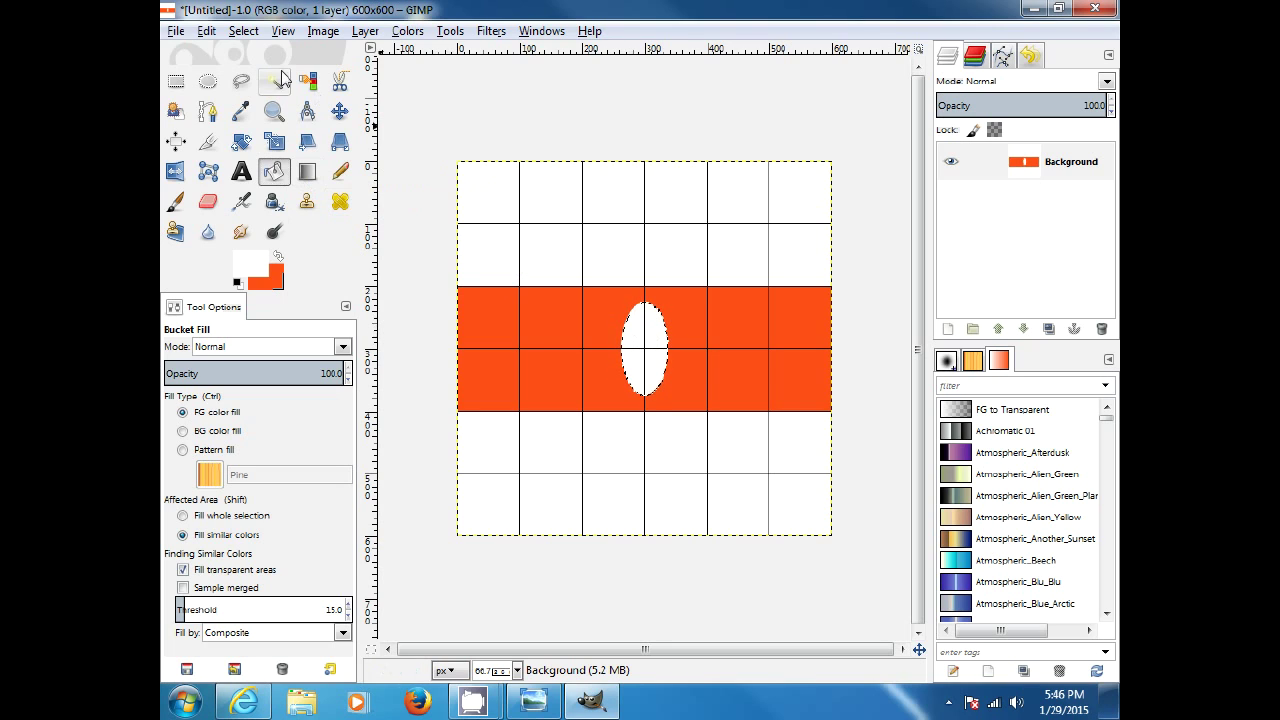
# Remove the oval selection and draw a text box covering the white oval.
pyautogui.click(244, 32)
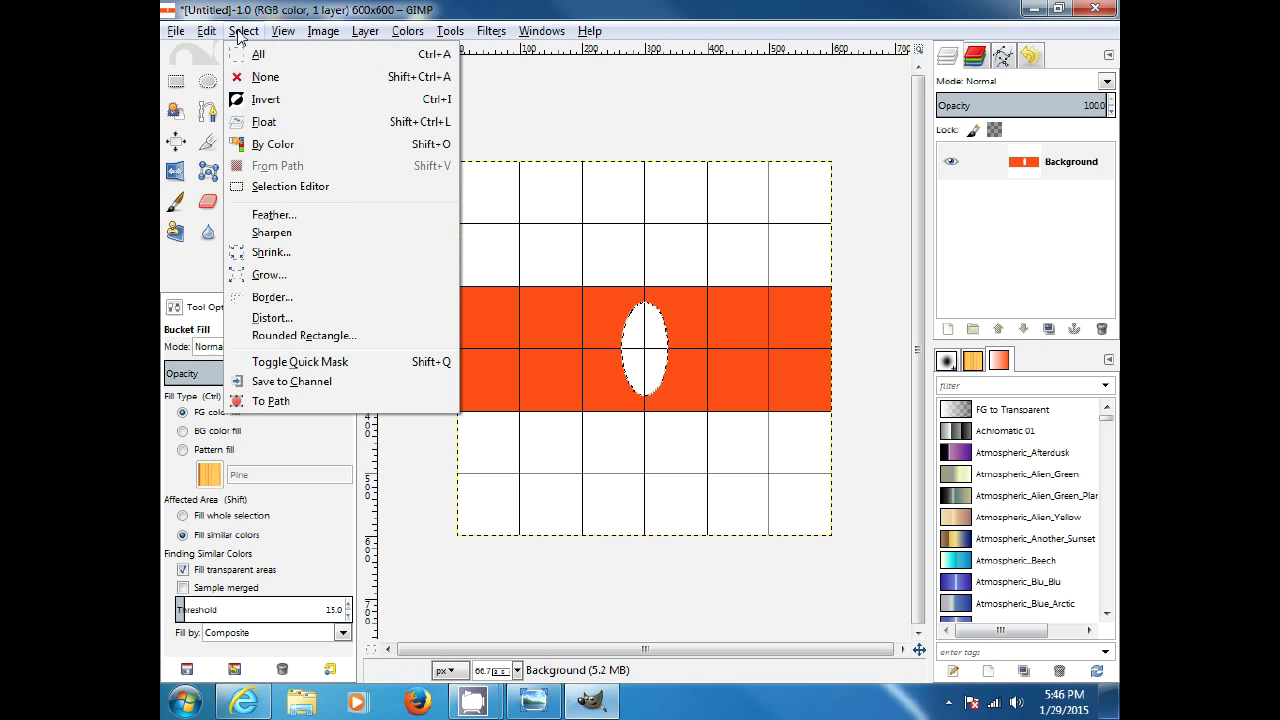
pyautogui.click(256, 80)
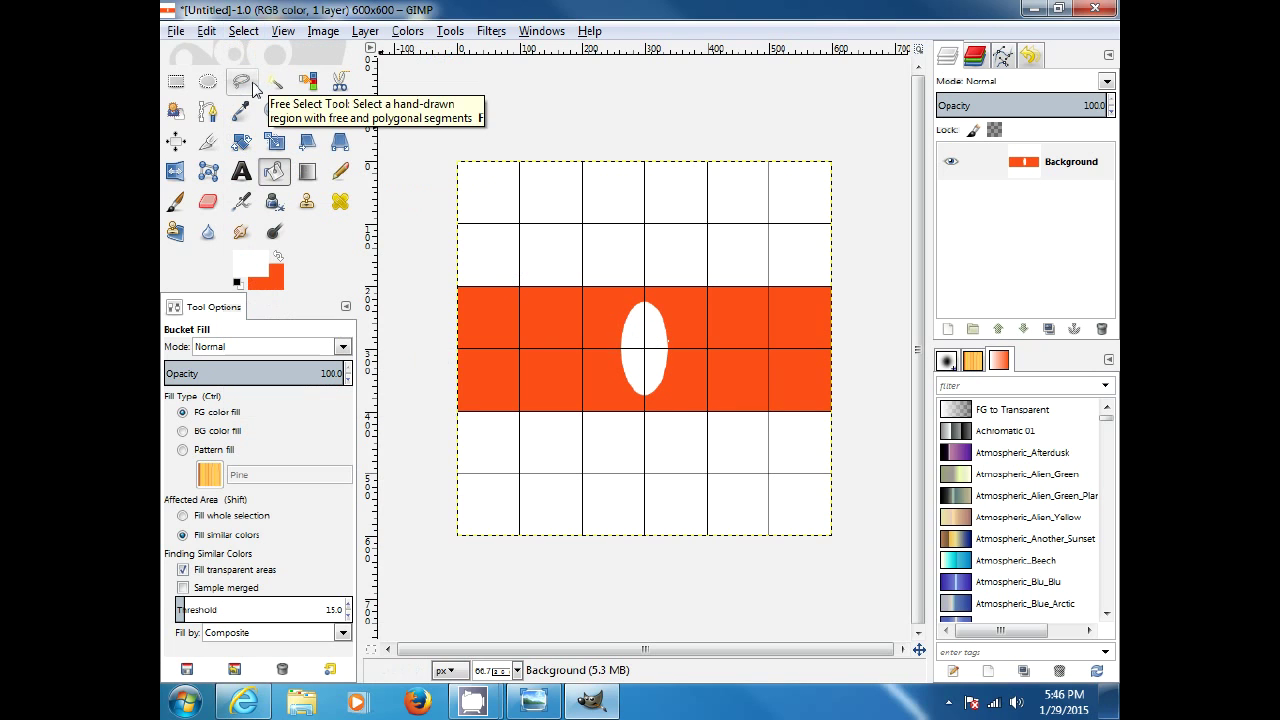
pyautogui.click(241, 174)
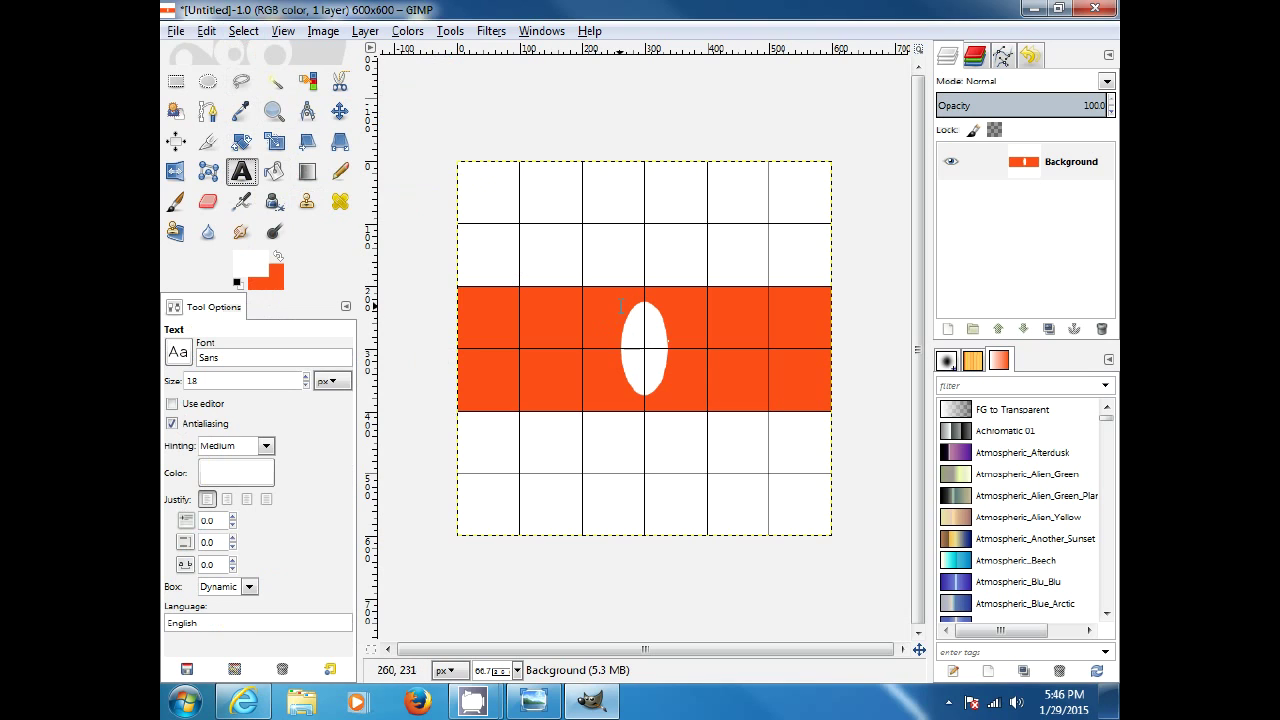
pyautogui.moveTo(621, 305); pyautogui.dragTo(632, 322)
pyautogui.moveTo(657, 369); pyautogui.dragTo(678, 401)
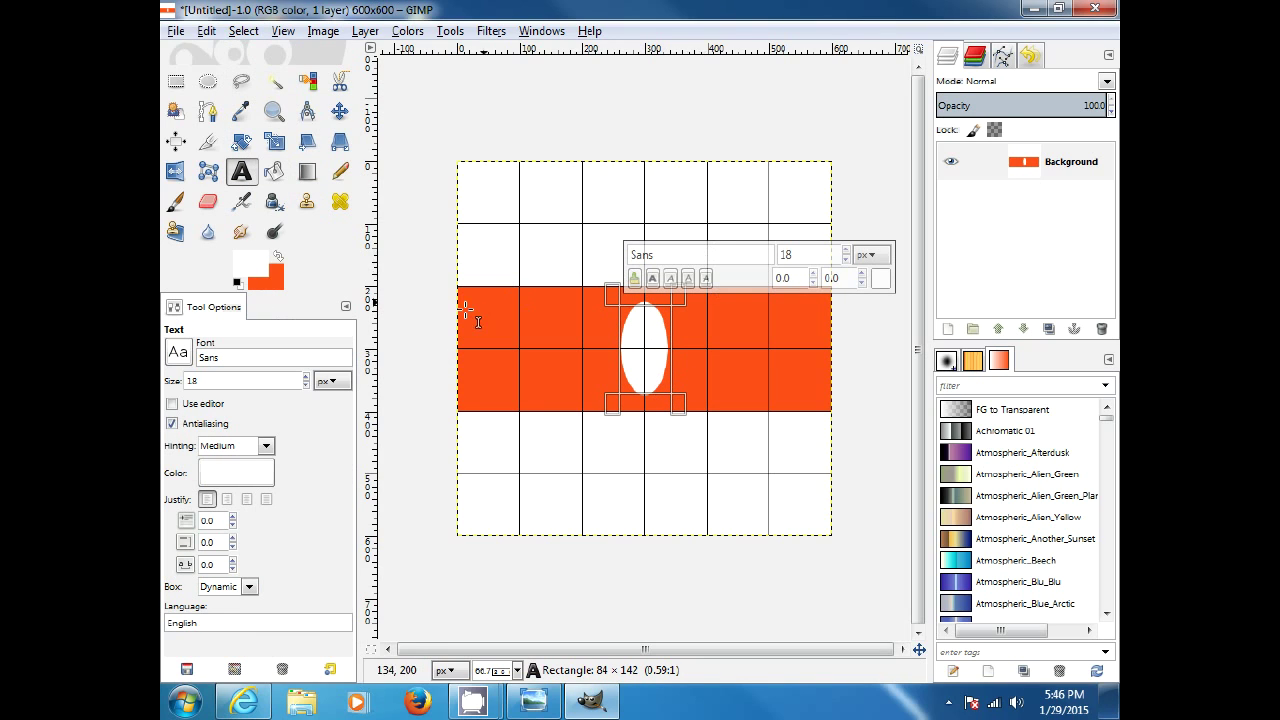
# Type '13' in Sans Bold, size 50, colour 110303.
pyautogui.click(185, 351)
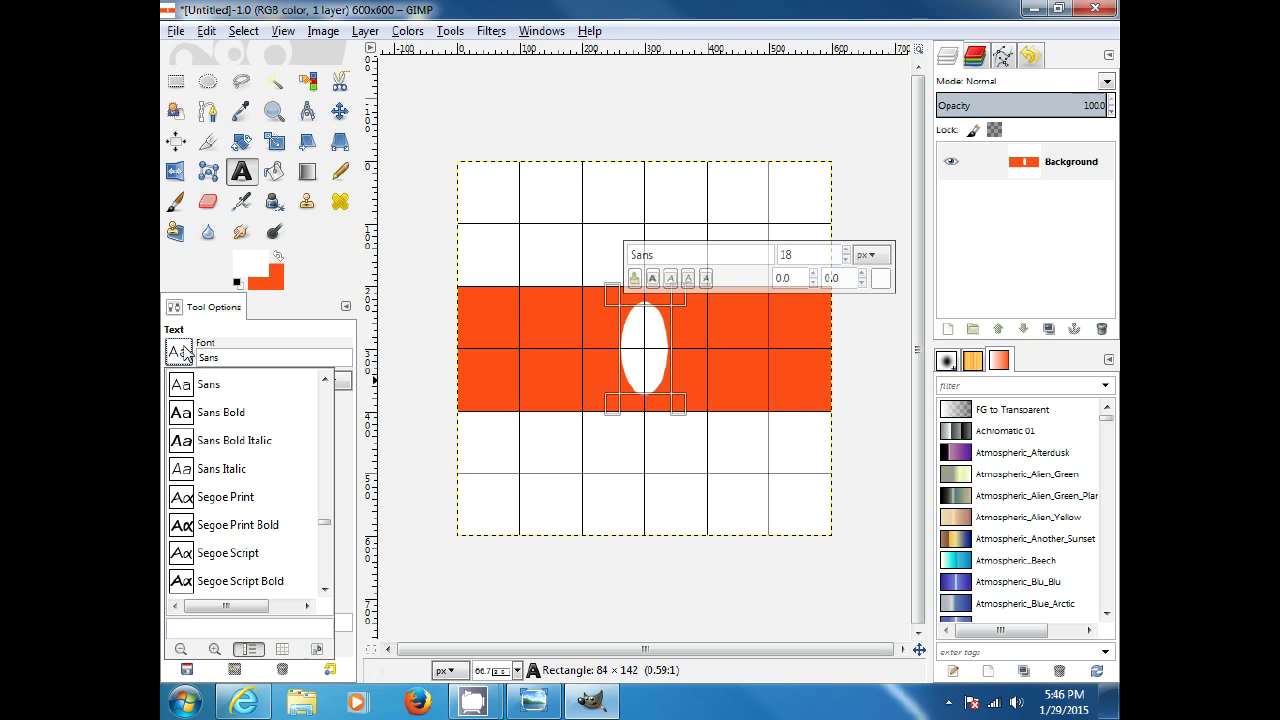
pyautogui.click(210, 413)
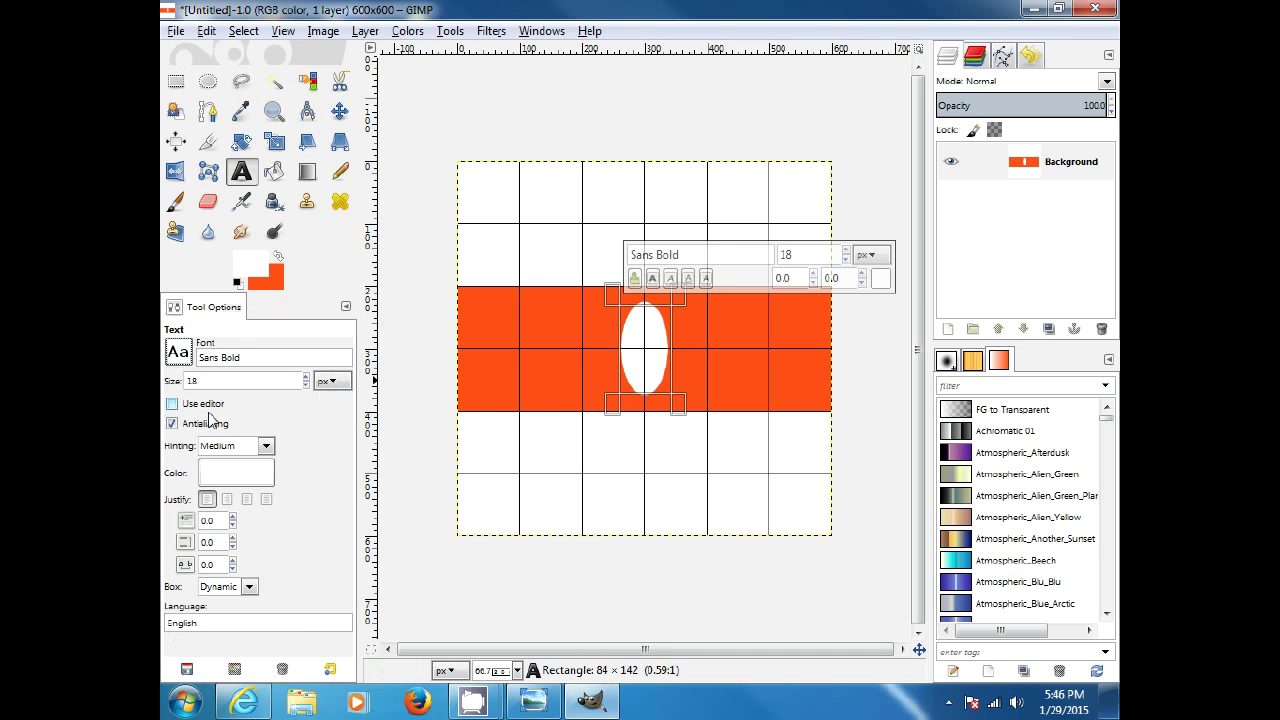
pyautogui.click(847, 252)
pyautogui.click(880, 279)
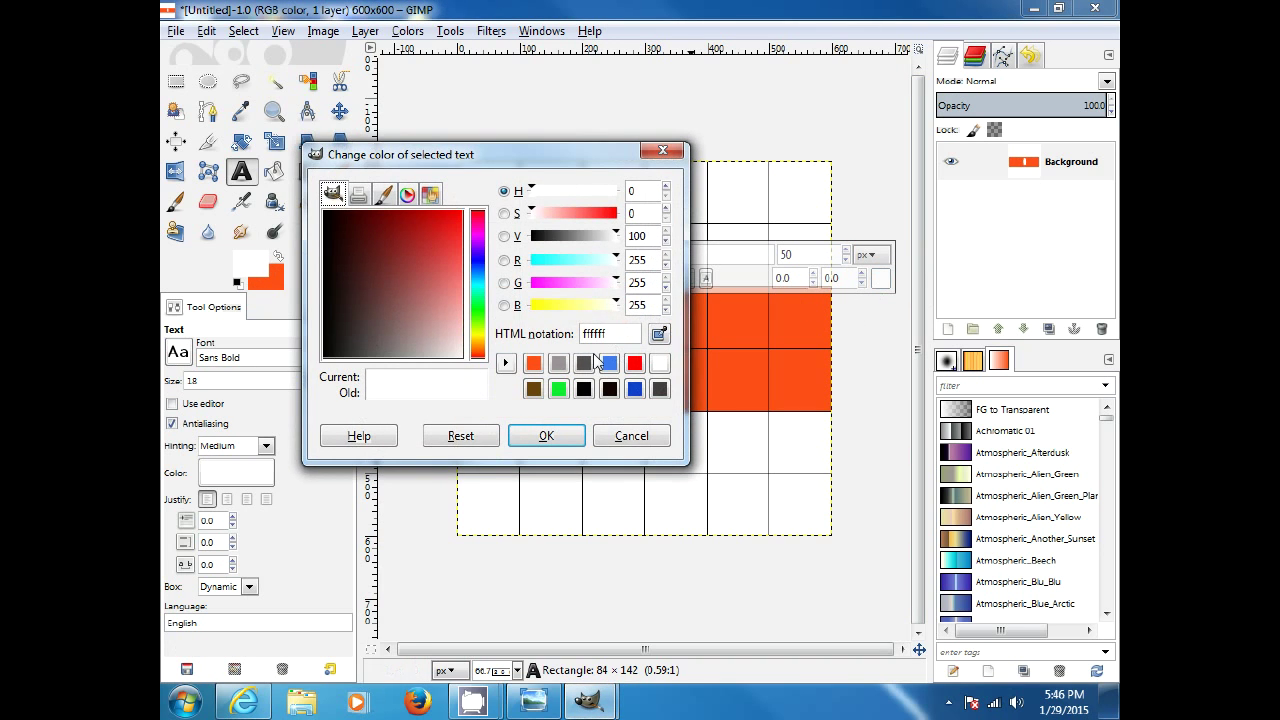
pyautogui.click(611, 393)
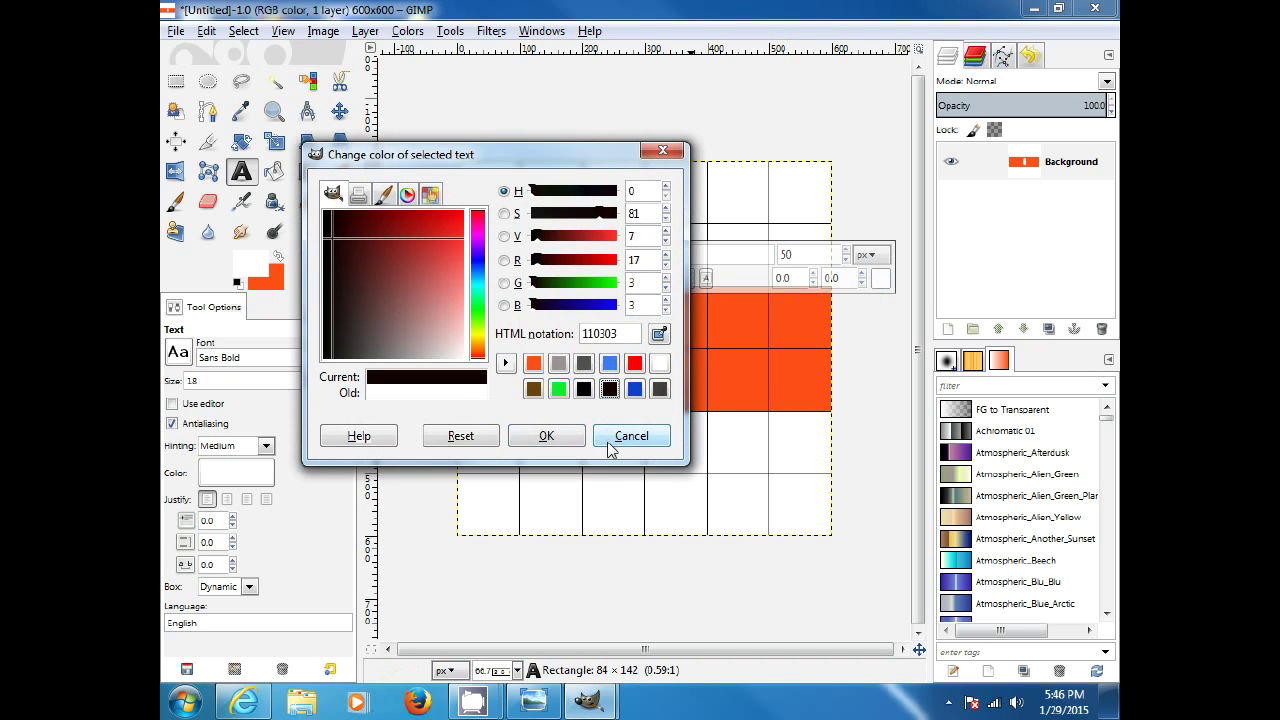
pyautogui.click(546, 436)
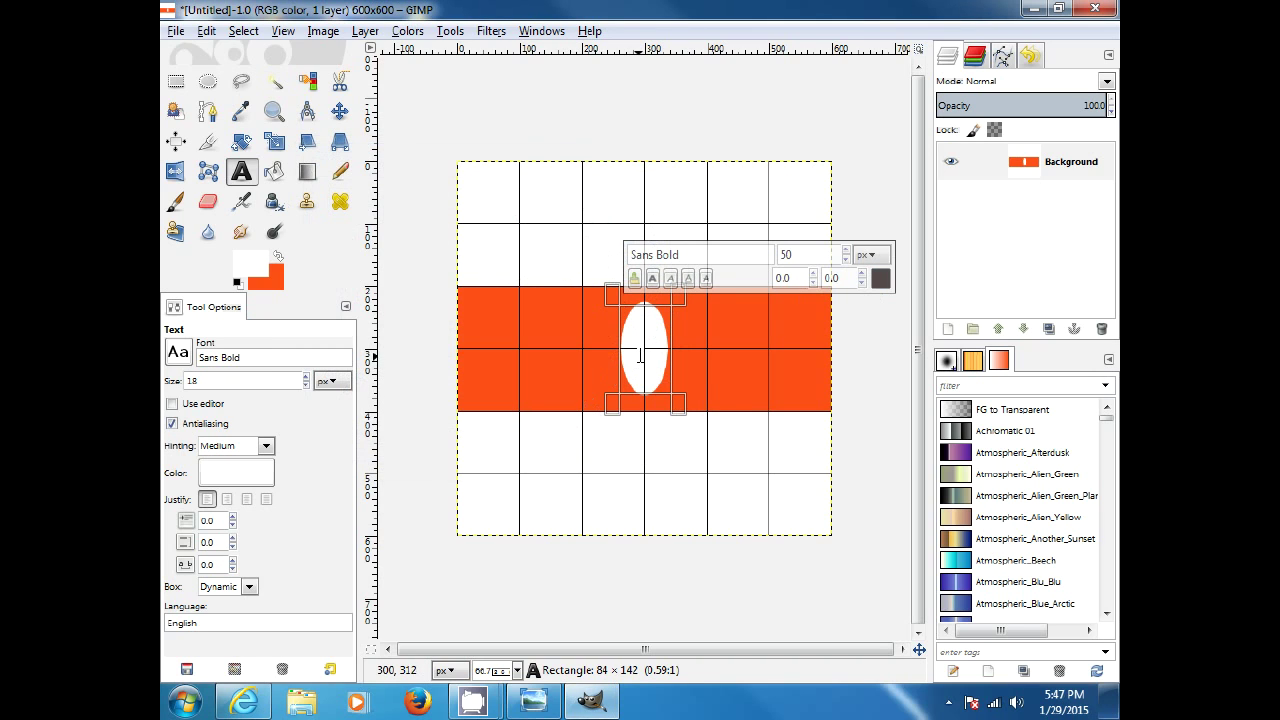
pyautogui.write('1')
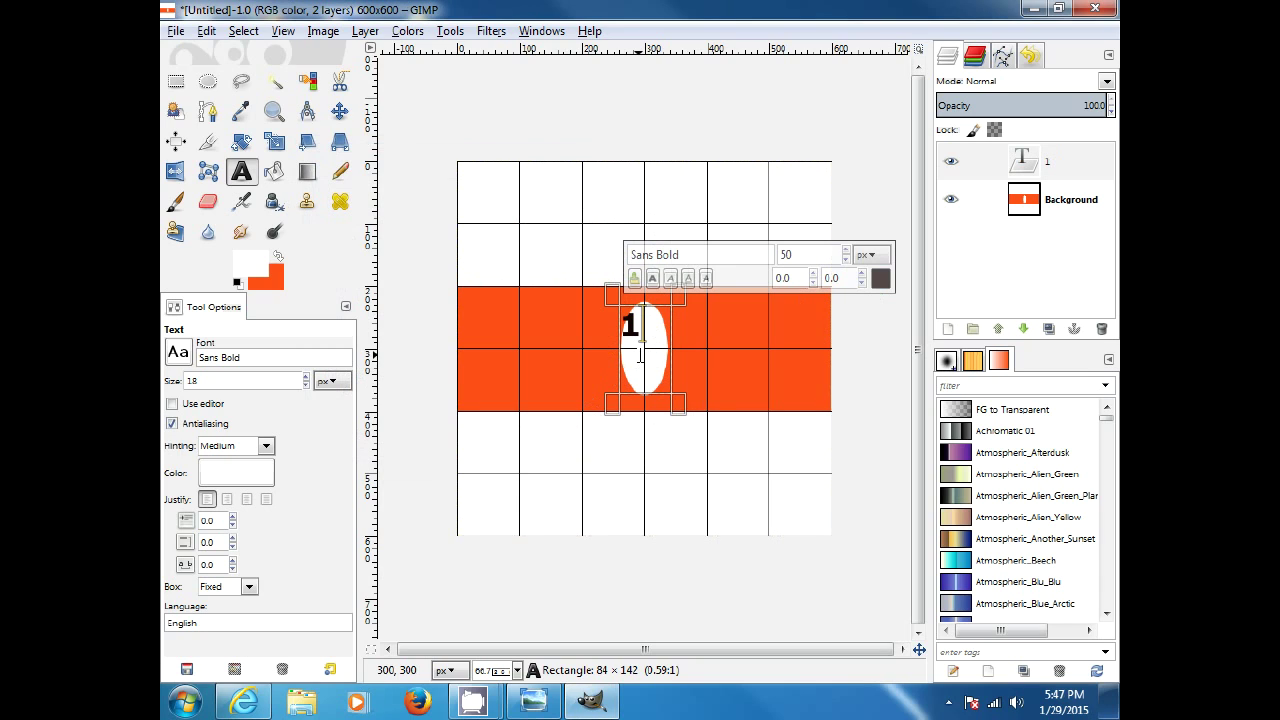
pyautogui.write('3')
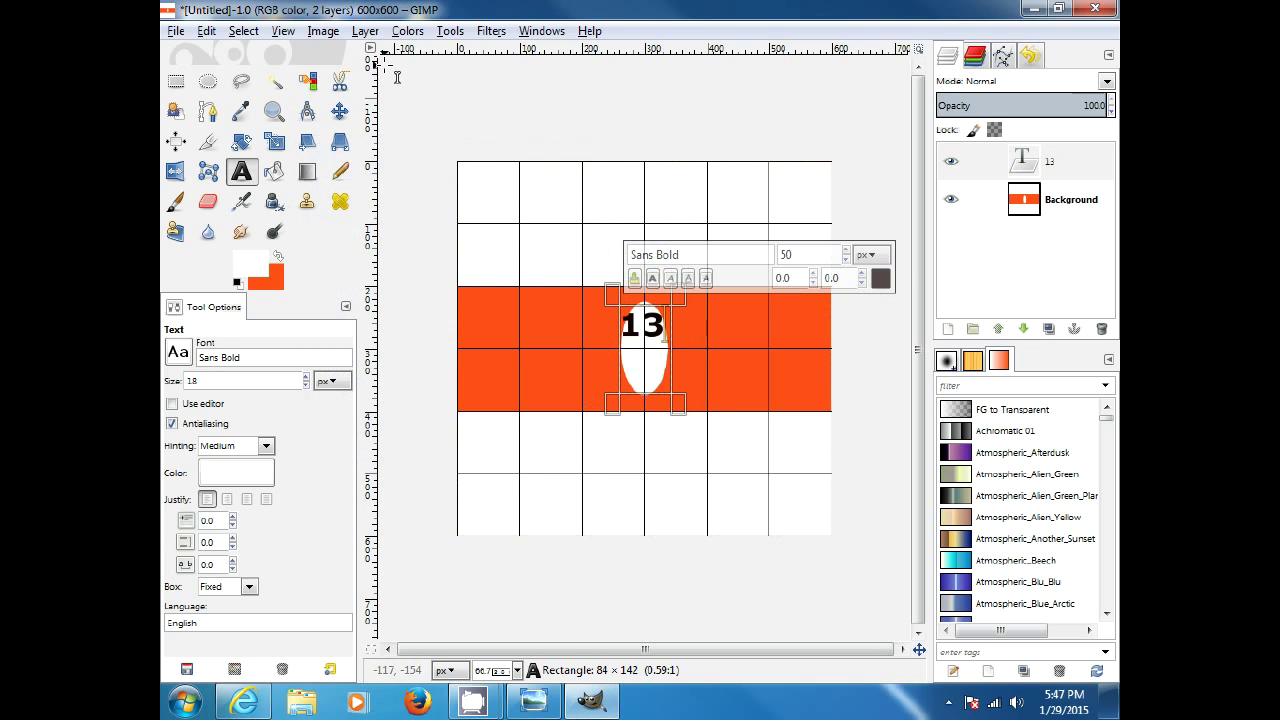
# Autocrop the 13 text layer to the size of the number.
pyautogui.click(365, 31)
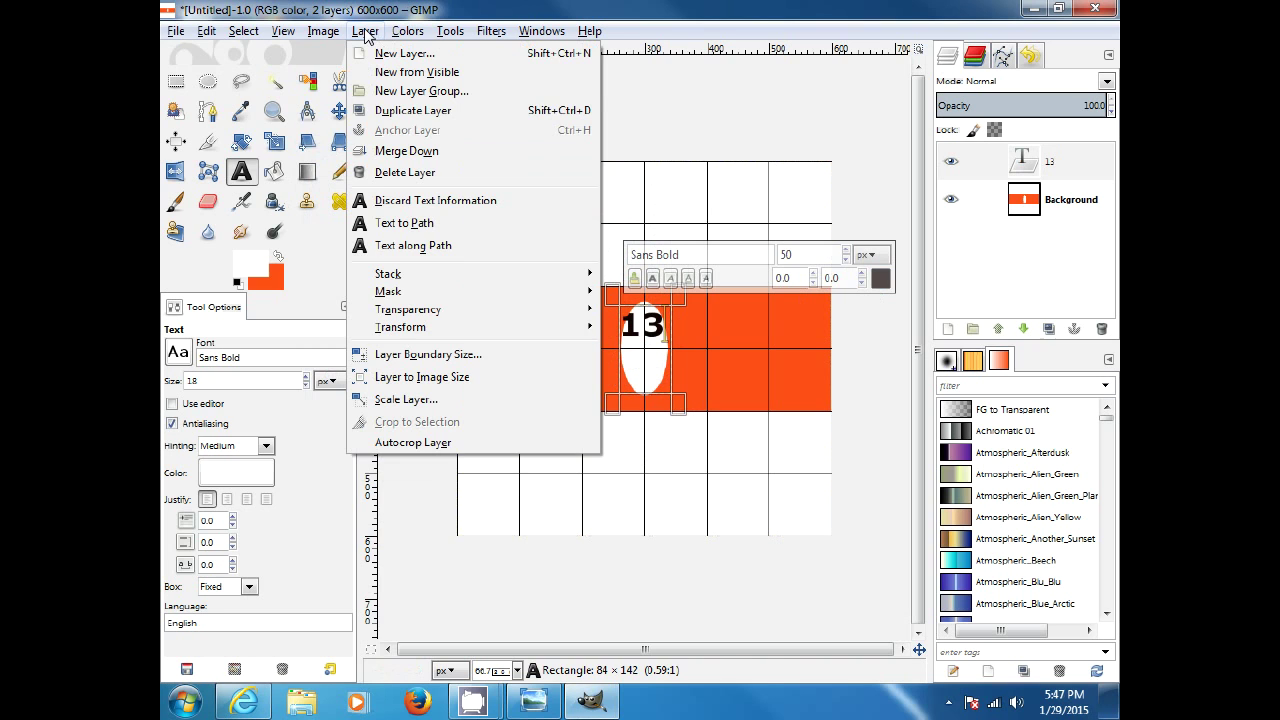
pyautogui.click(238, 35)
pyautogui.click(238, 35)
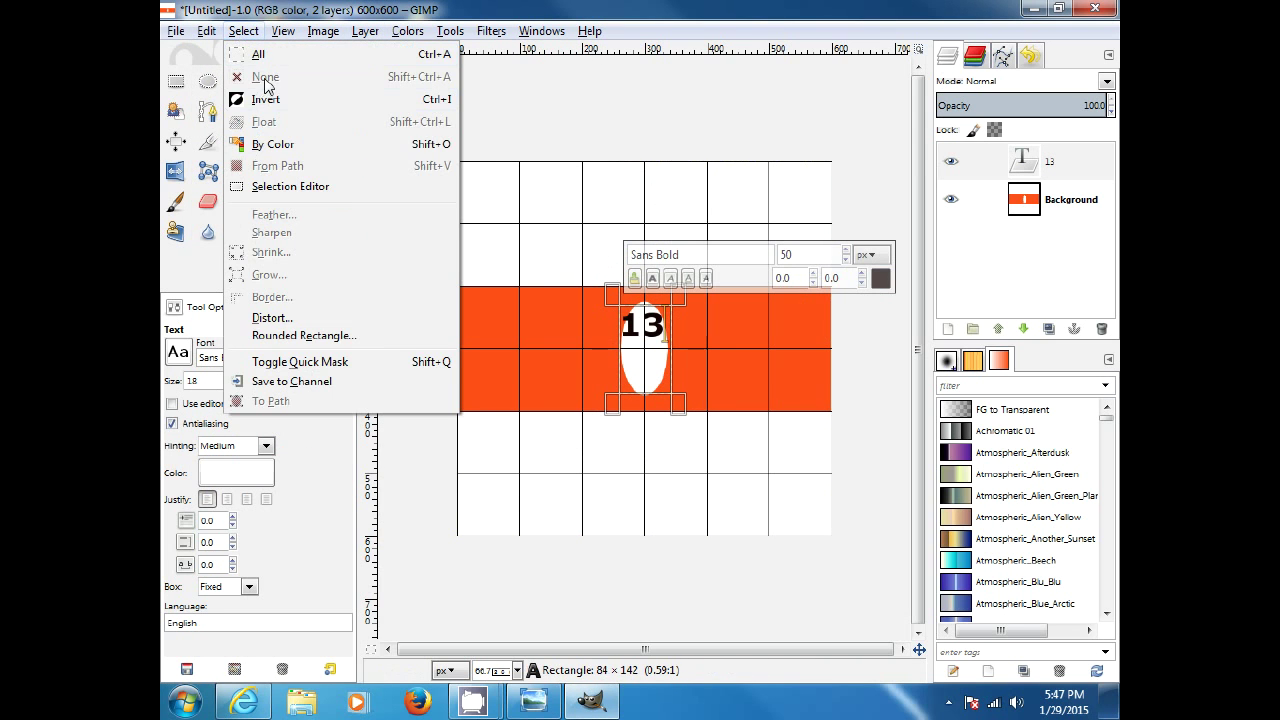
pyautogui.click(766, 647)
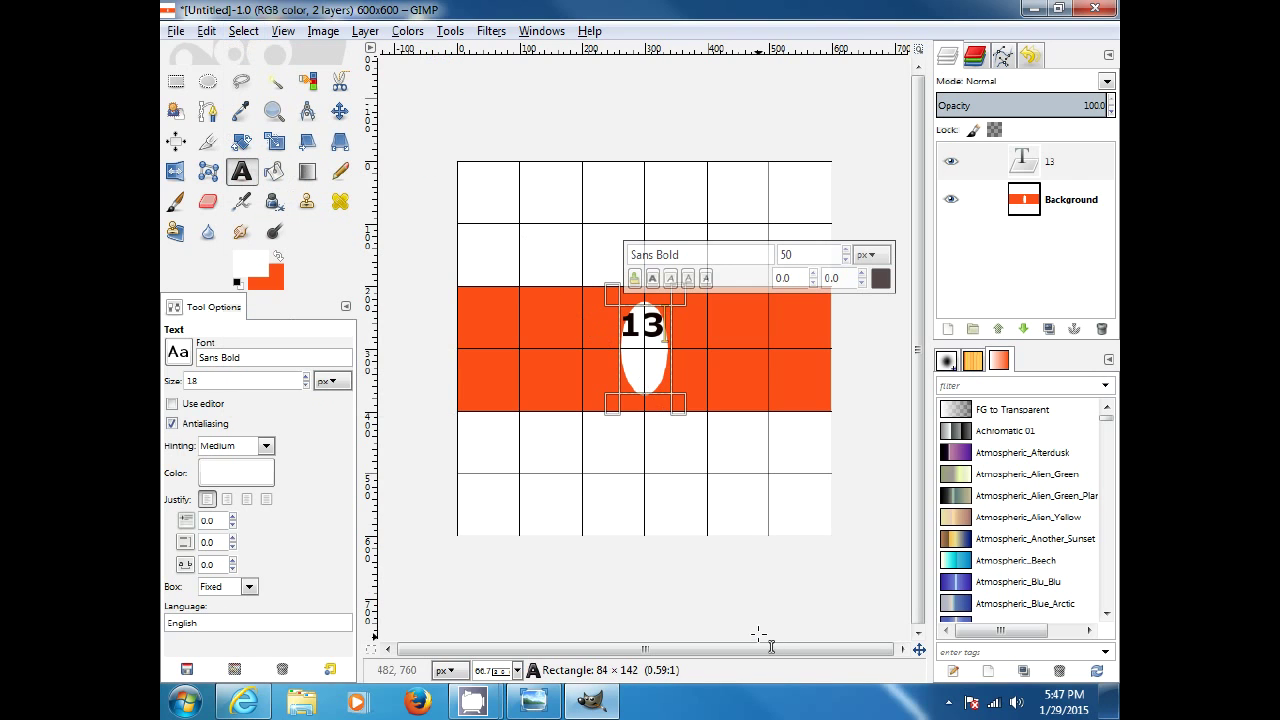
pyautogui.click(365, 33)
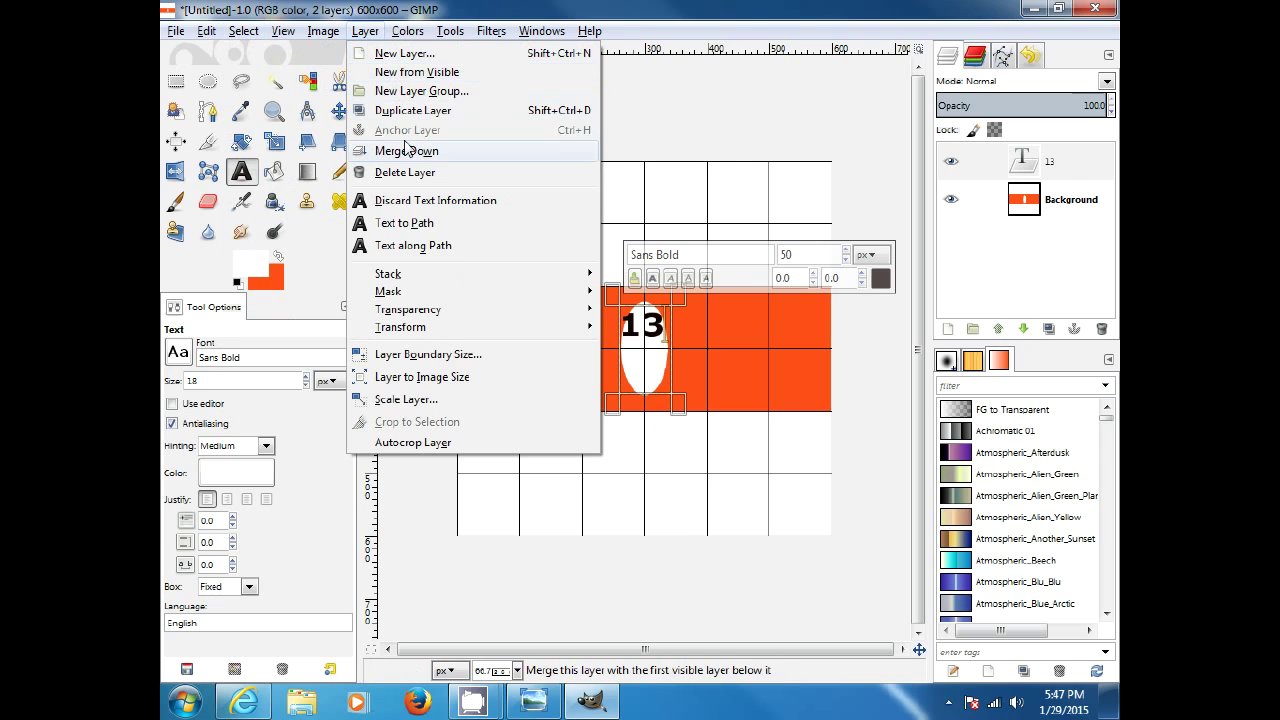
pyautogui.click(415, 445)
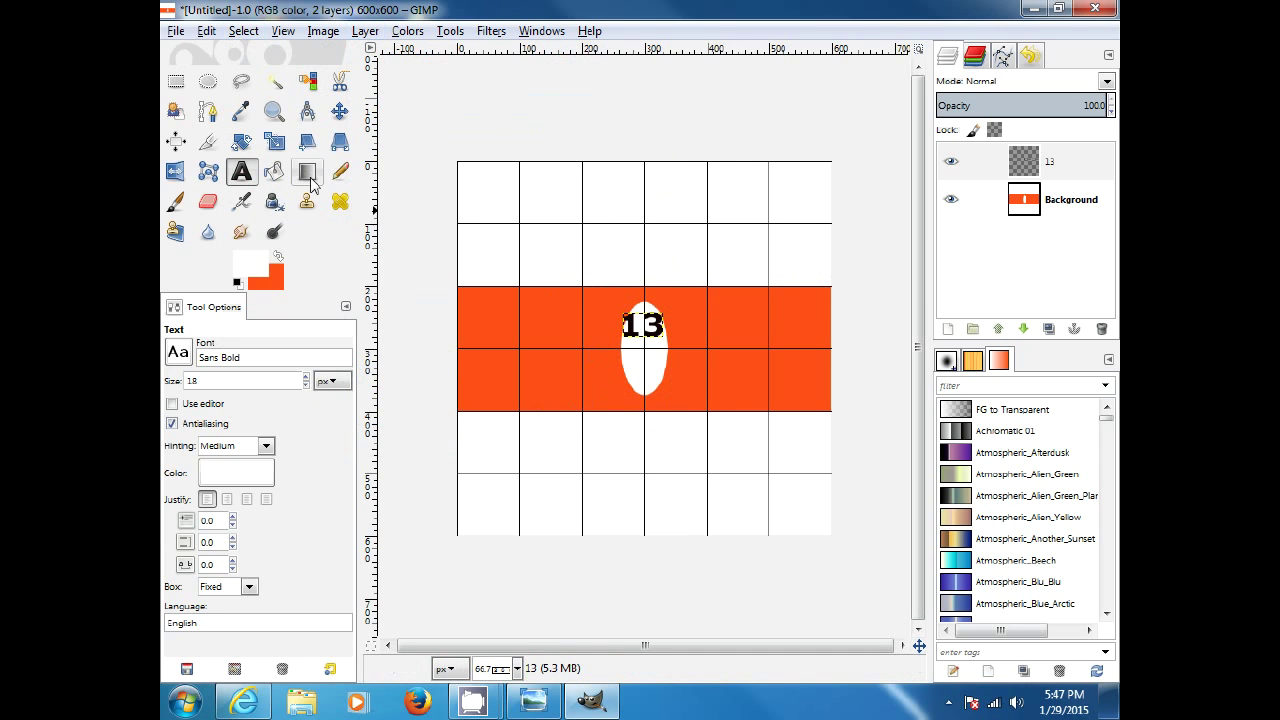
# Align the 13 layer to the horizontal and vertical centre of the canvas.
pyautogui.click(176, 143)
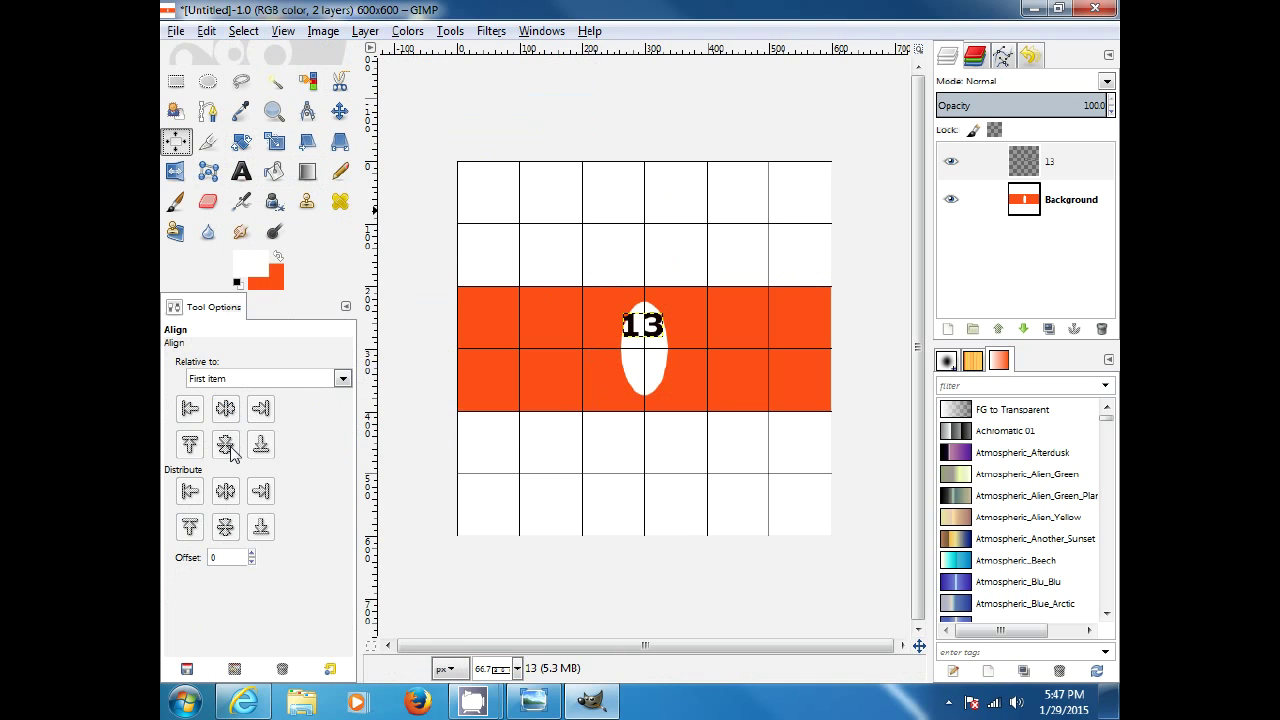
pyautogui.click(645, 338)
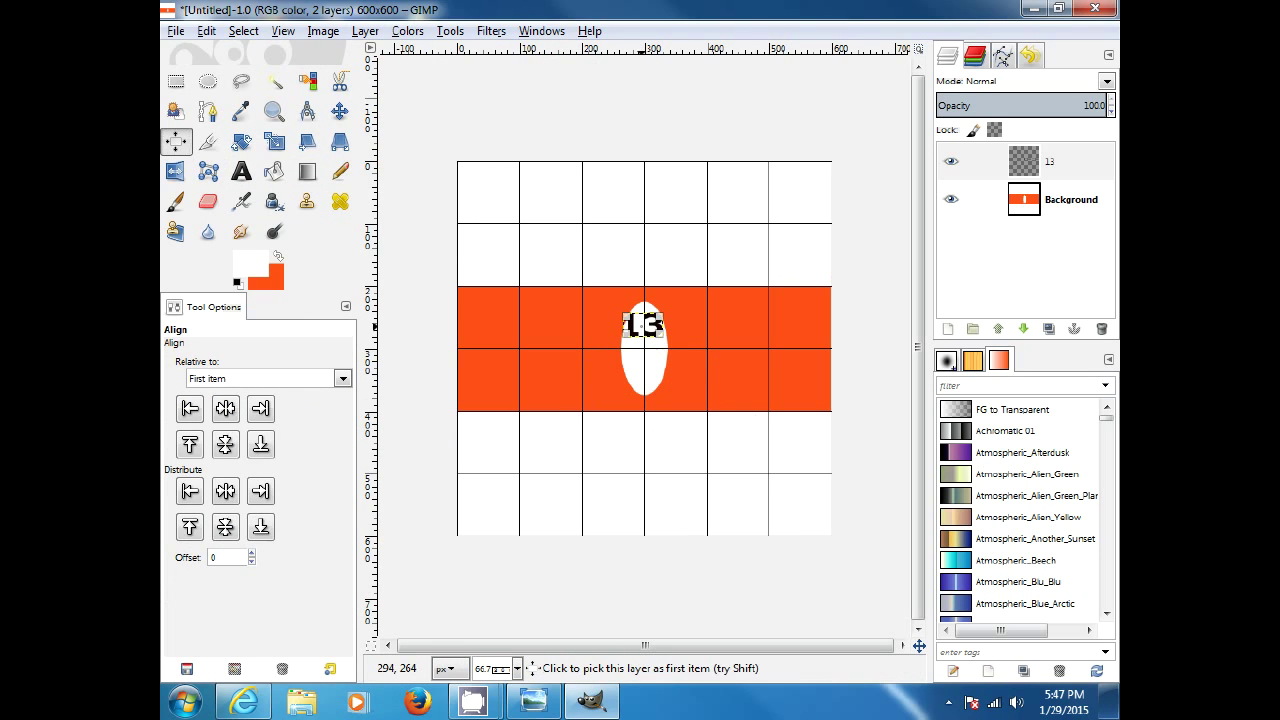
pyautogui.click(233, 410)
pyautogui.click(227, 446)
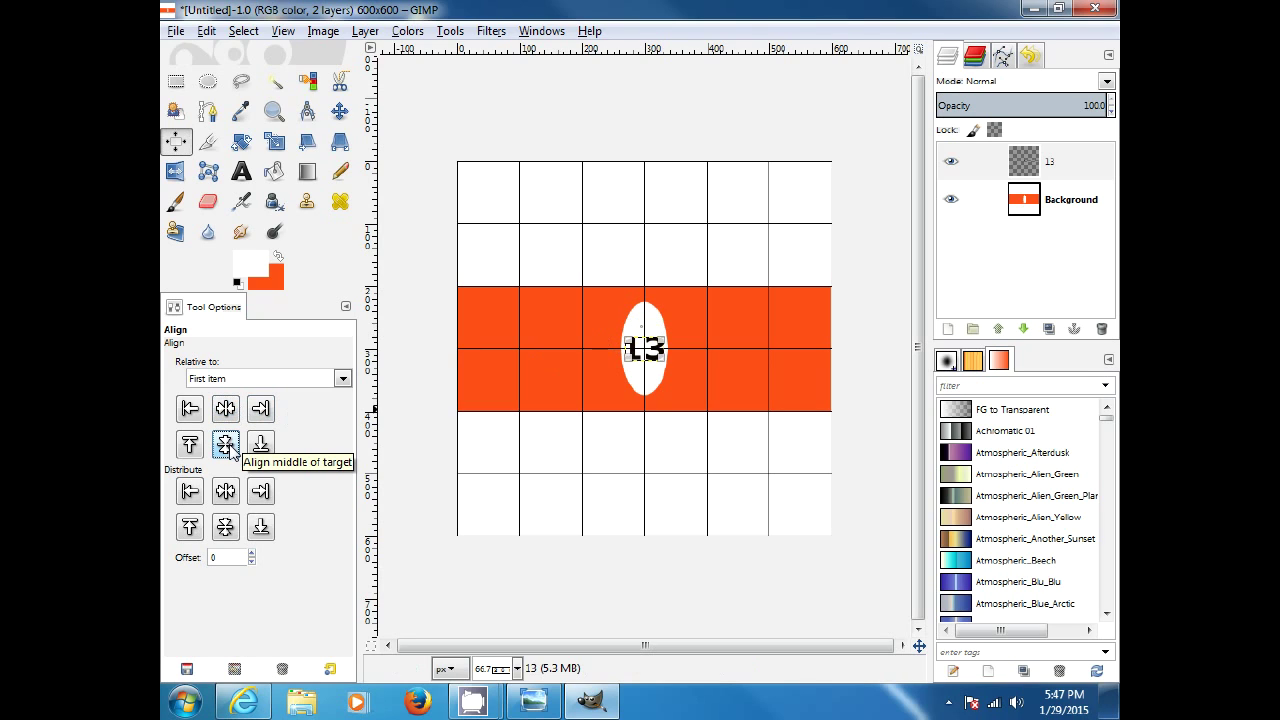
pyautogui.click(276, 145)
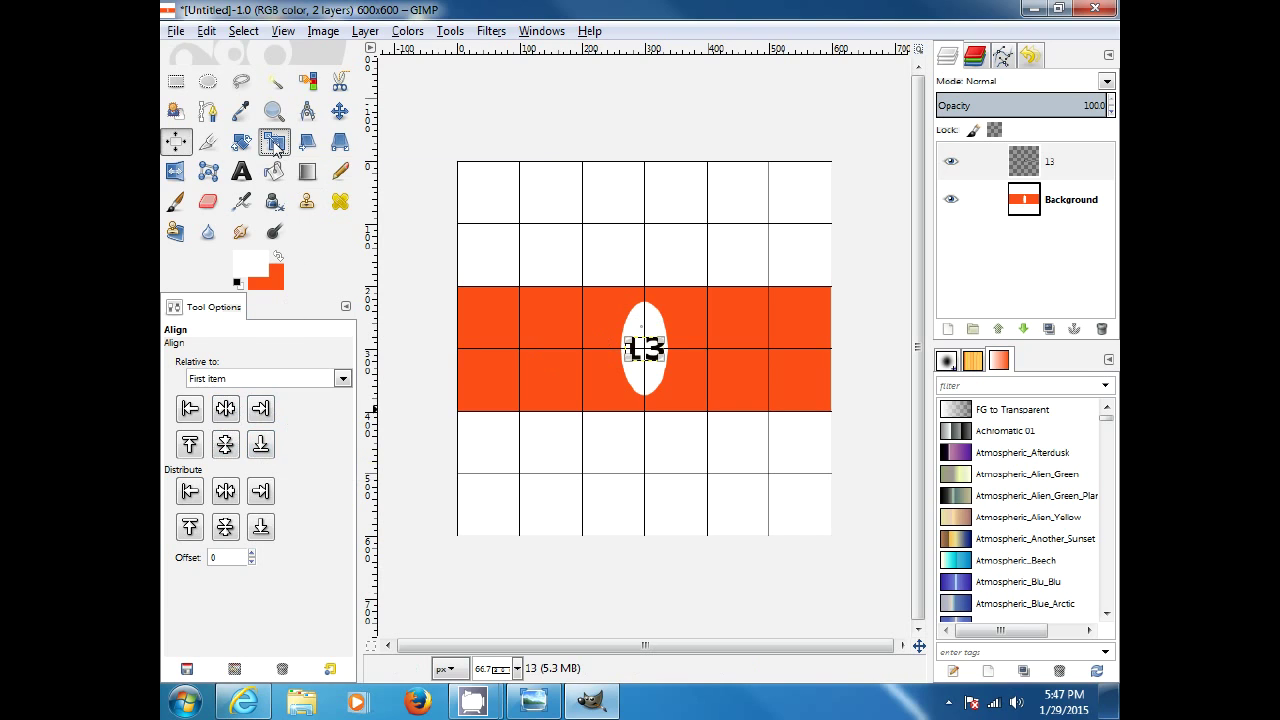
# Scale the 13 taller, to about 115 px, and narrower.
pyautogui.click(652, 357)
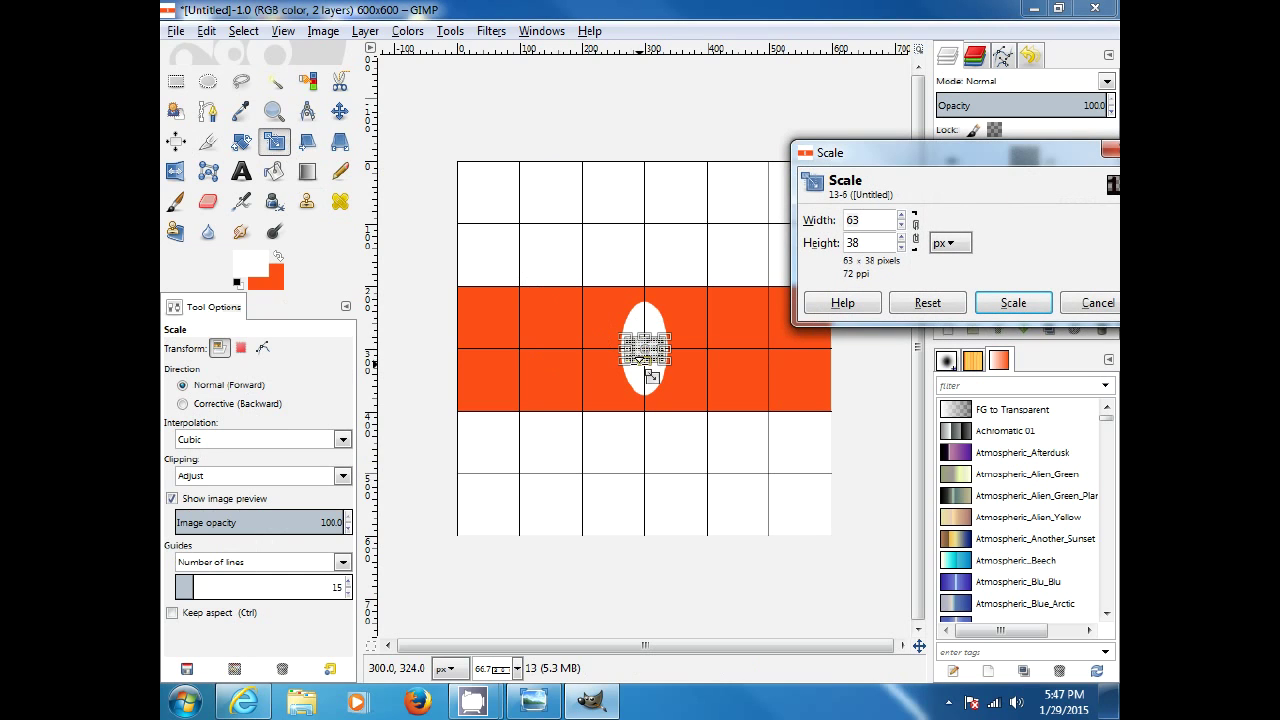
pyautogui.moveTo(652, 375); pyautogui.dragTo(652, 400)
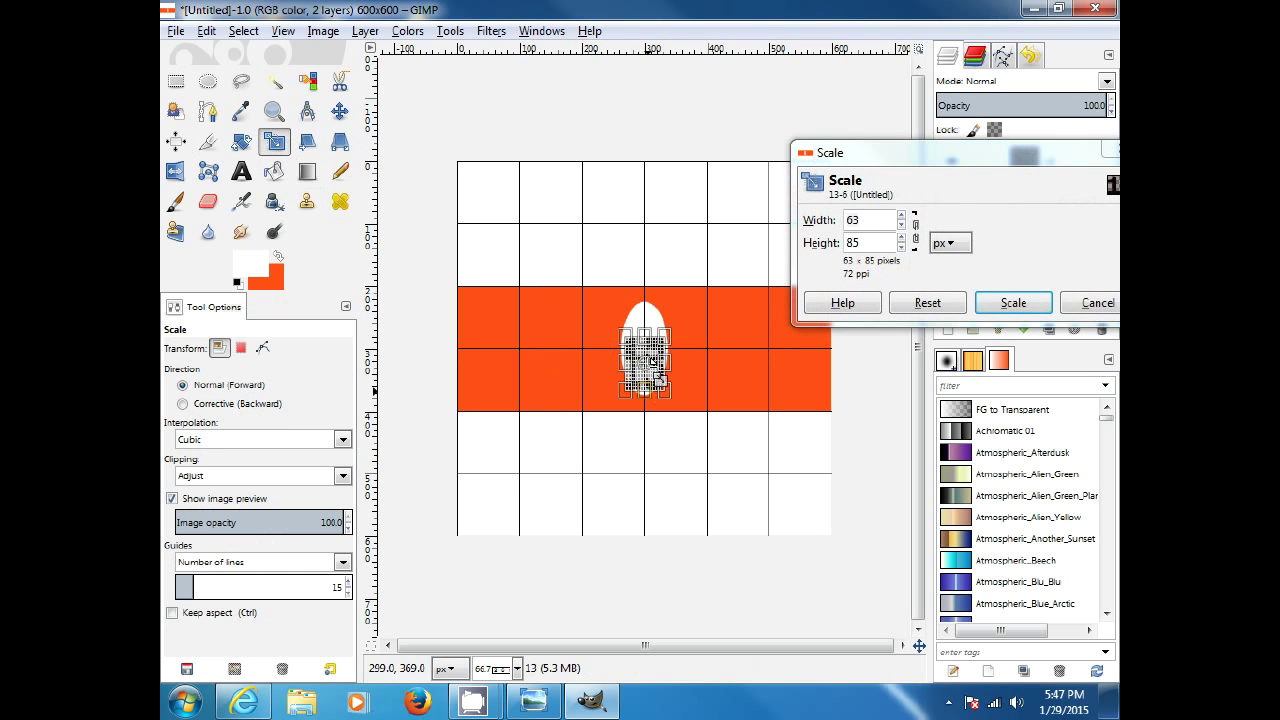
pyautogui.moveTo(645, 345); pyautogui.dragTo(652, 325)
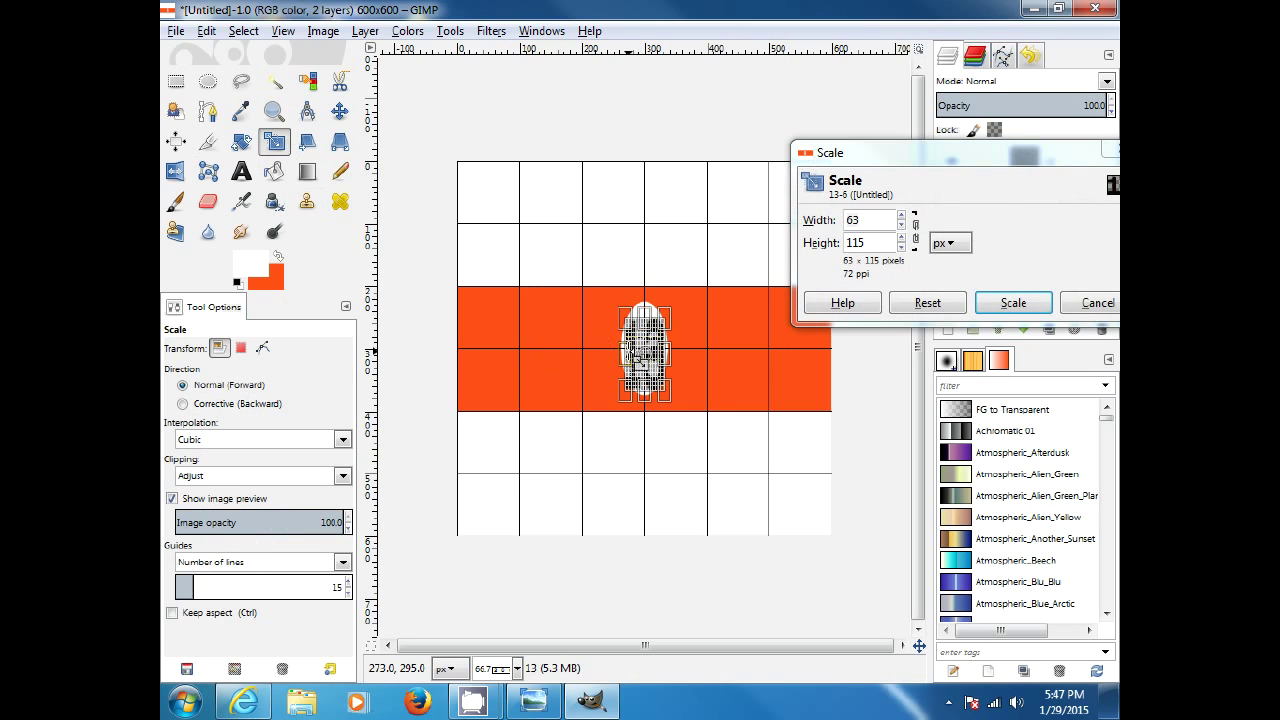
pyautogui.moveTo(642, 363); pyautogui.dragTo(689, 369)
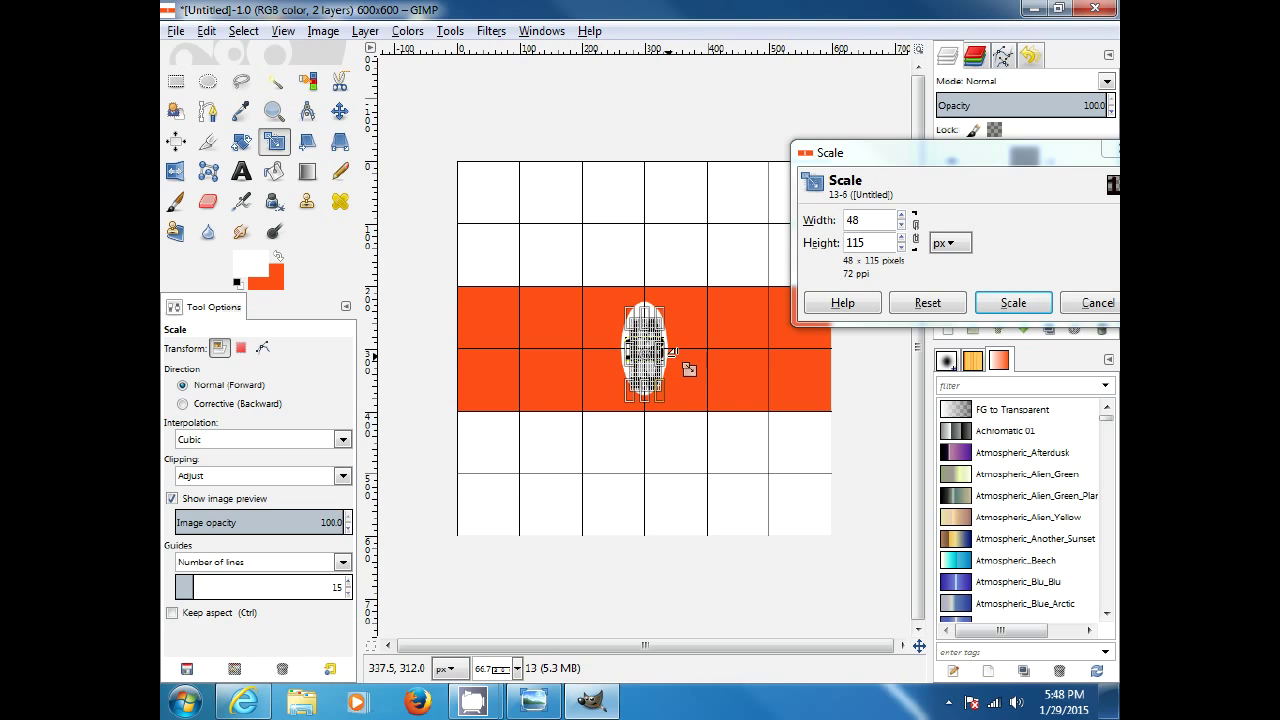
pyautogui.click(1012, 305)
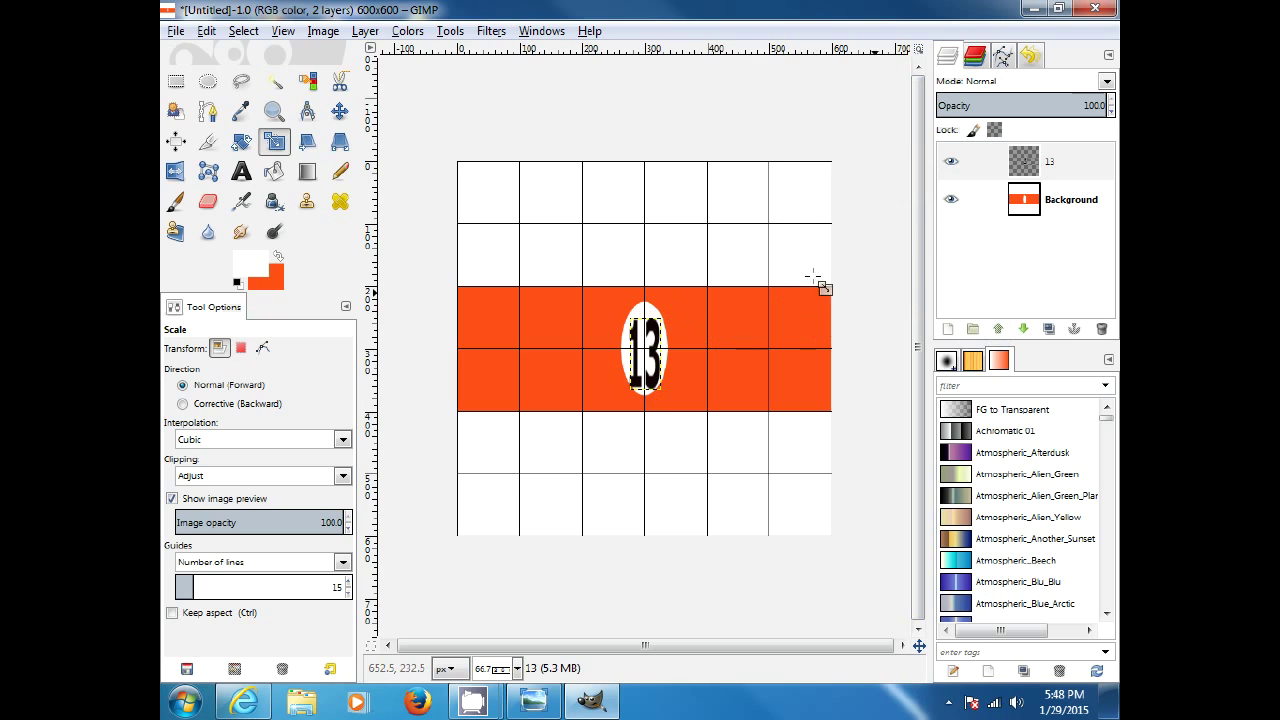
# Rescale the 13 to its final slim size of about 41 × 105 px.
pyautogui.click(648, 365)
pyautogui.moveTo(670, 373); pyautogui.dragTo(650, 398)
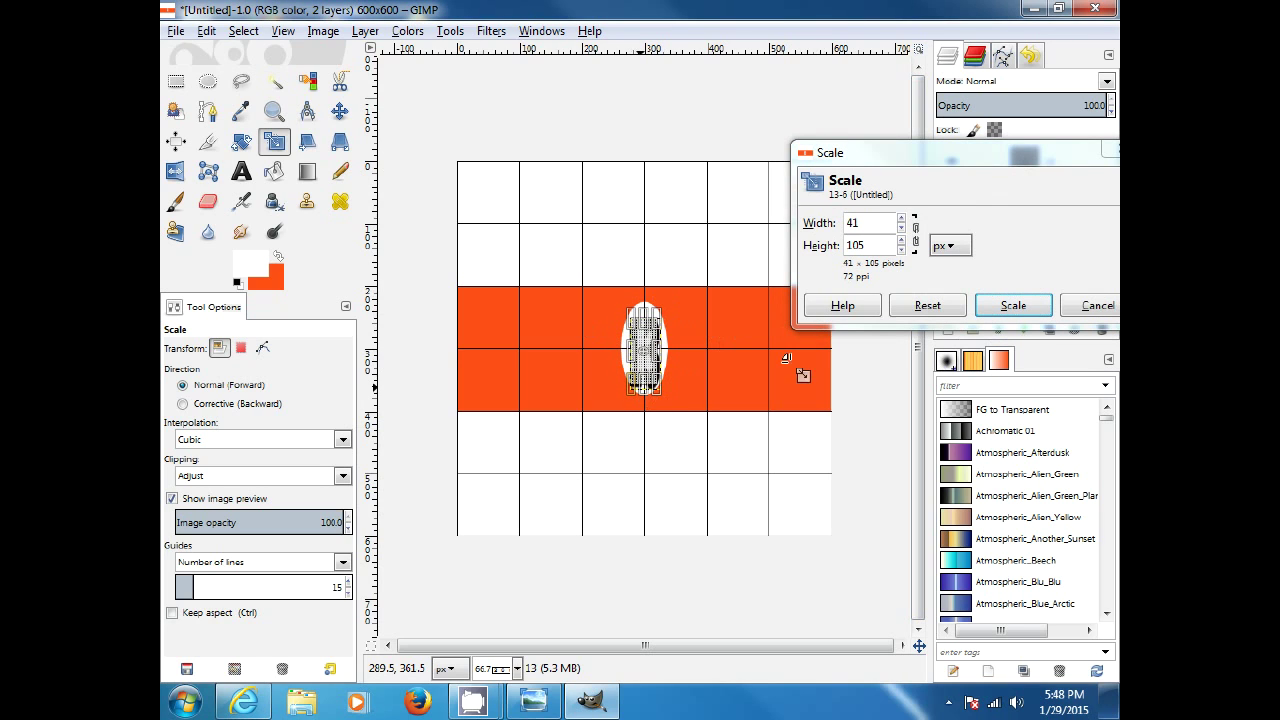
pyautogui.click(1013, 310)
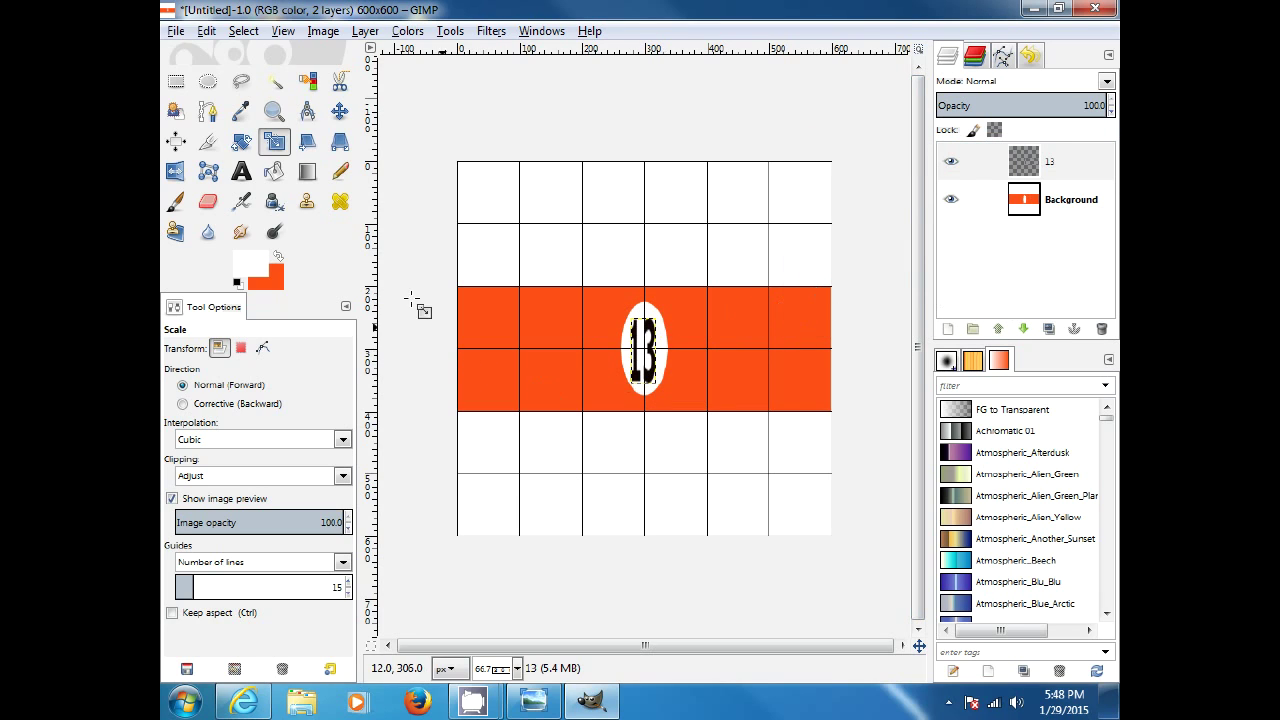
# Re-centre the 13 both ways on the image and merge it down into the background.
pyautogui.click(175, 143)
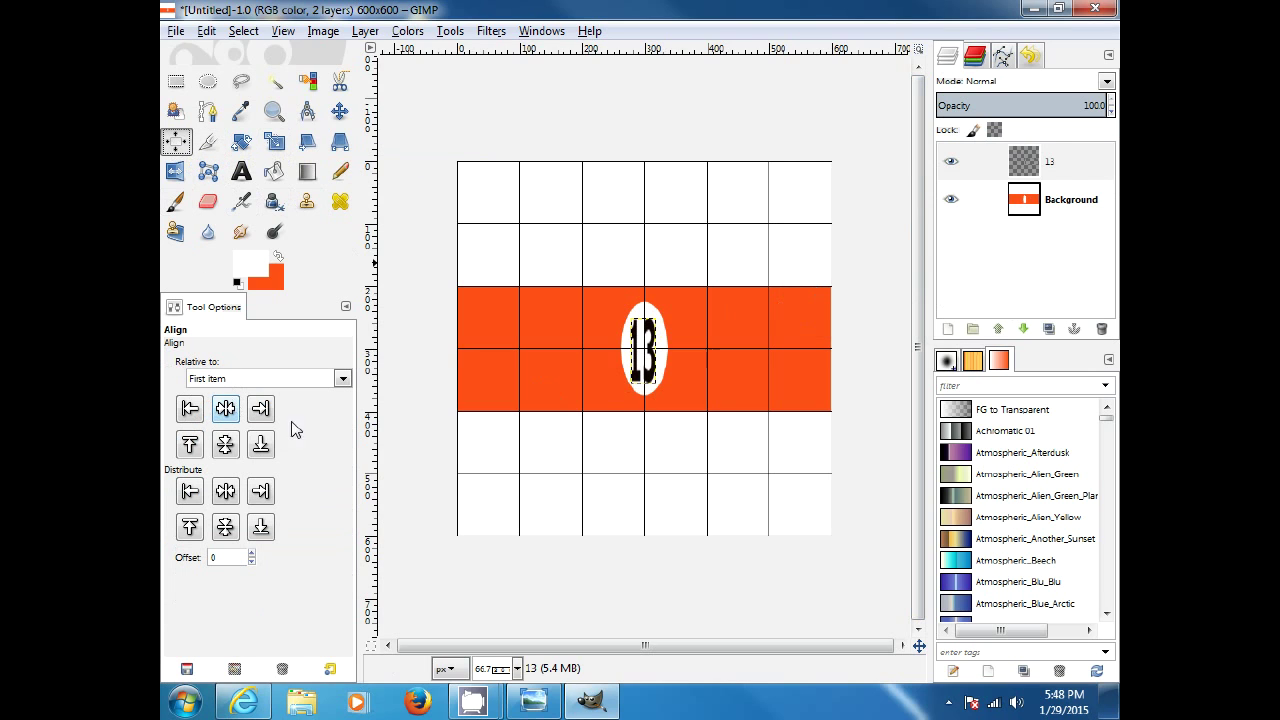
pyautogui.click(642, 350)
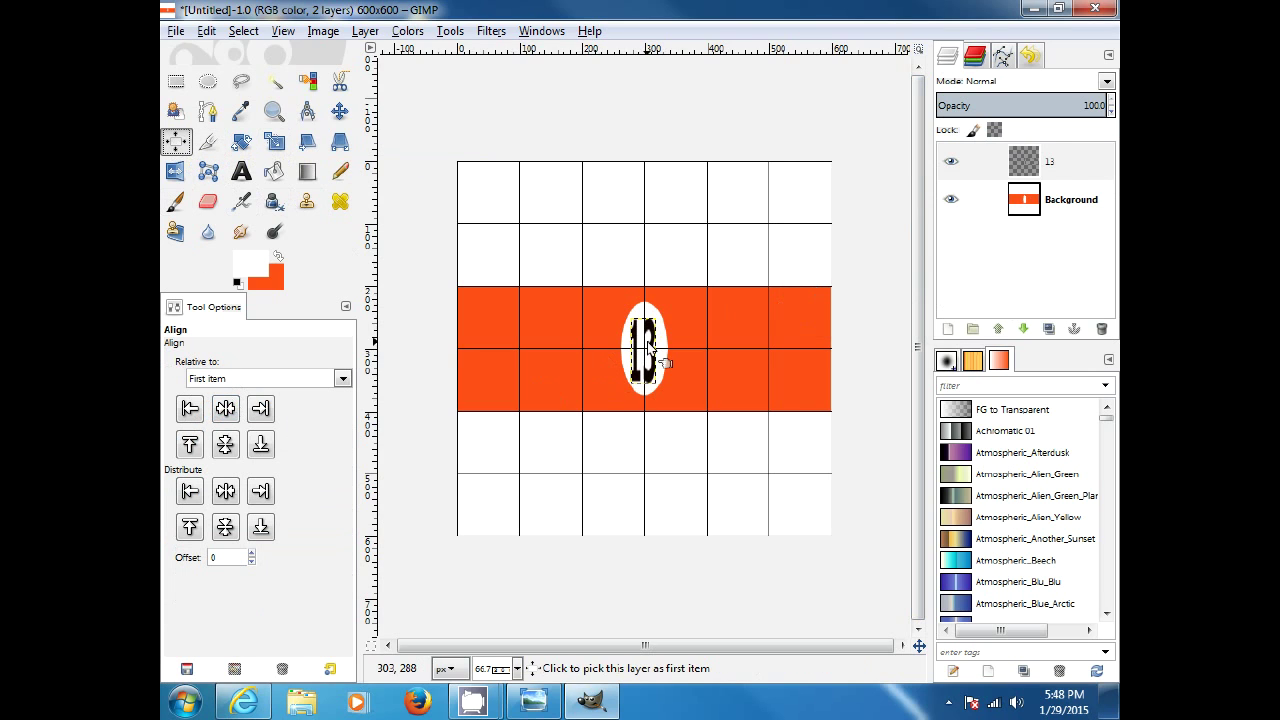
pyautogui.click(226, 410)
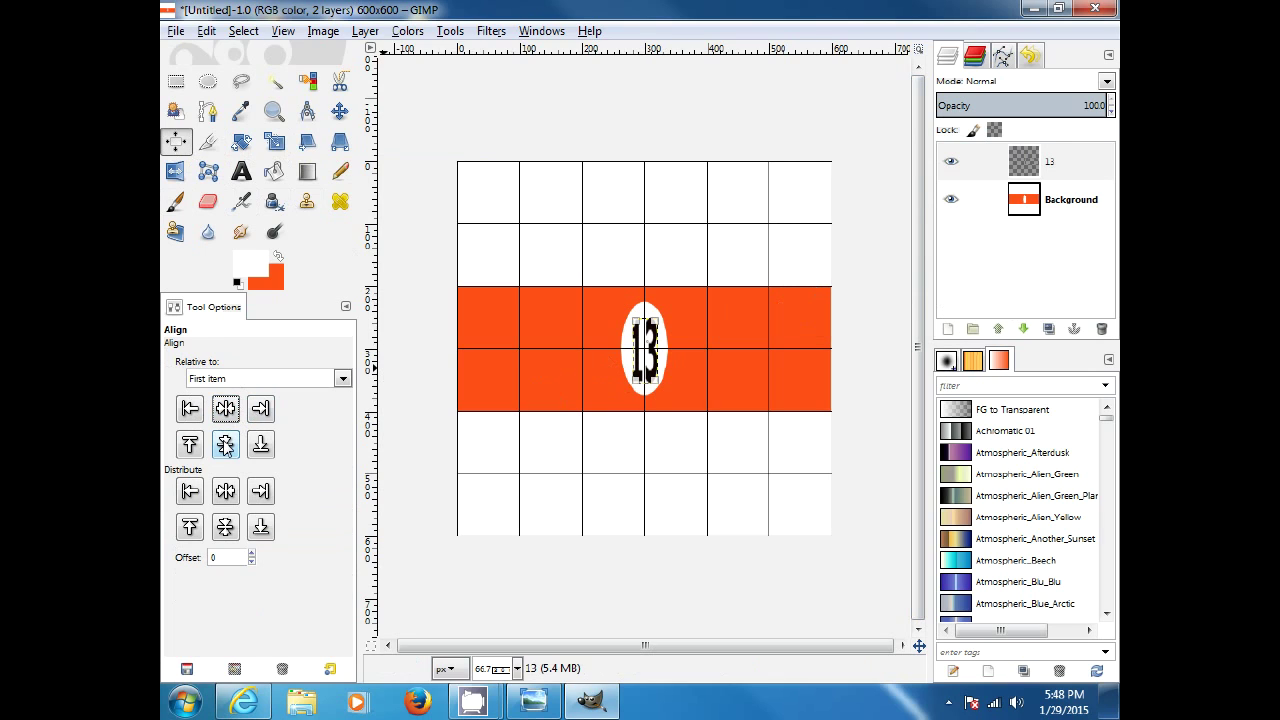
pyautogui.click(225, 445)
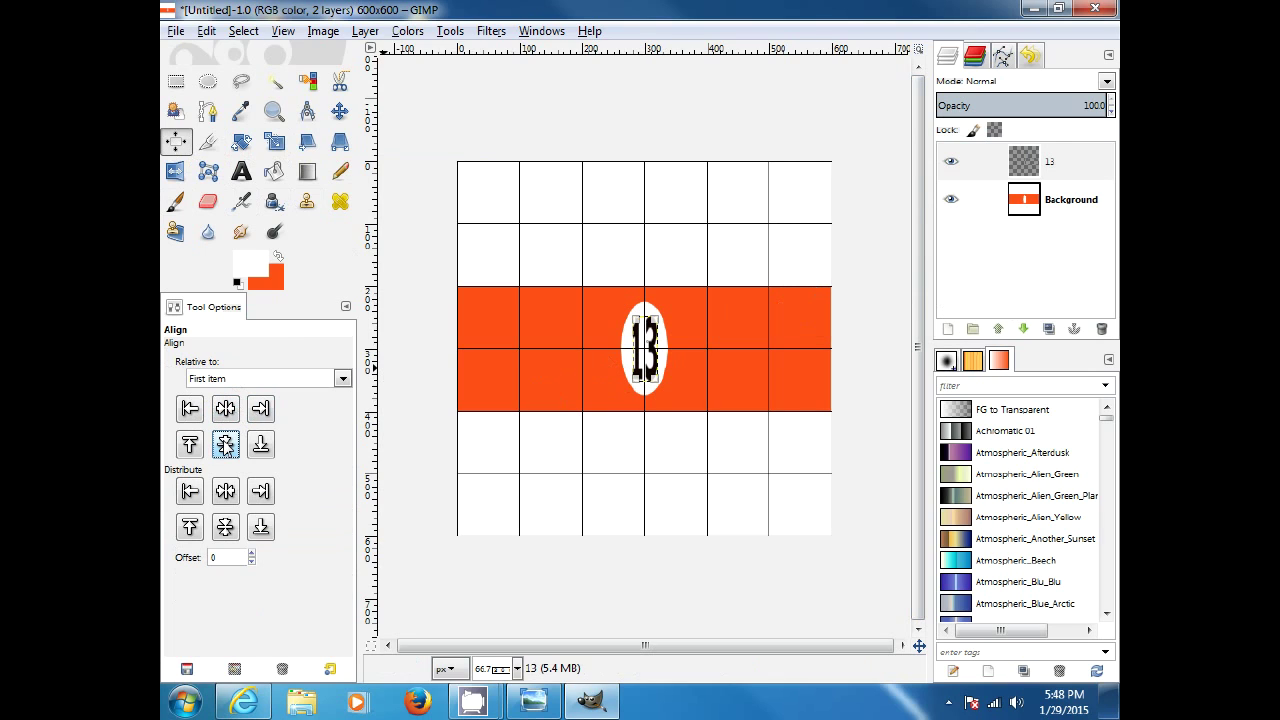
pyautogui.rightClick(1000, 166)
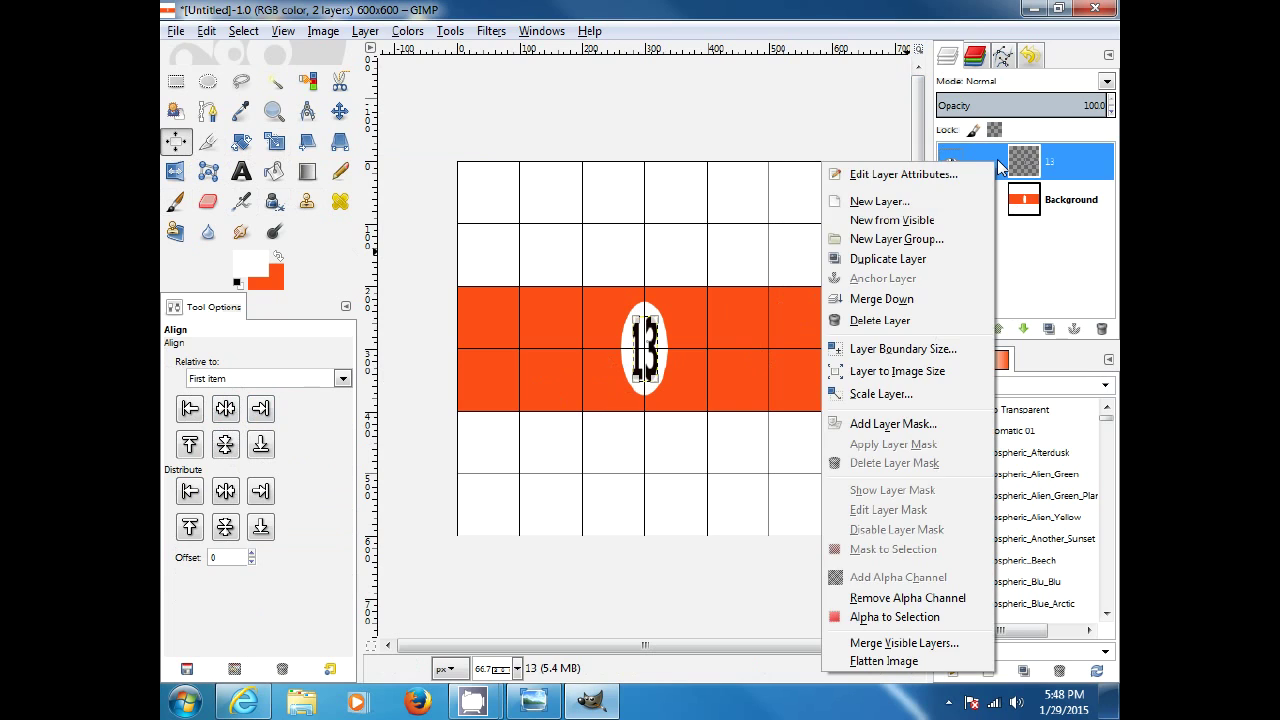
pyautogui.click(870, 300)
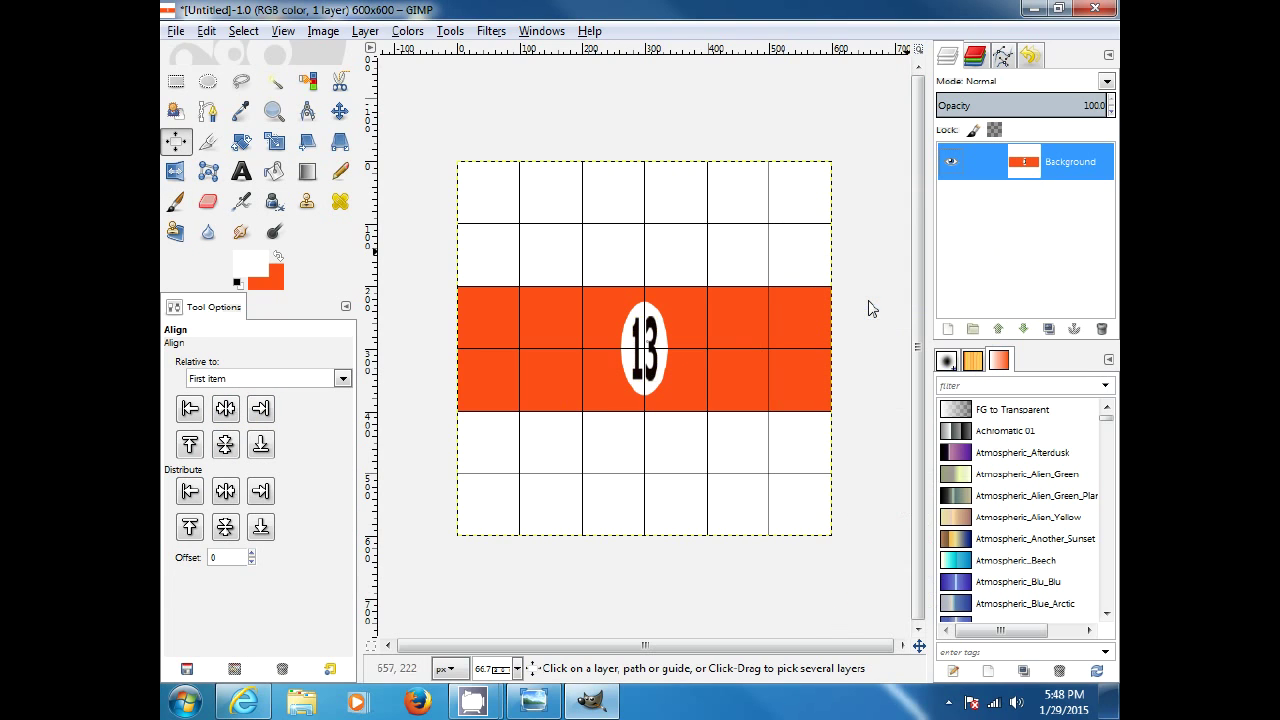
pyautogui.click(244, 31)
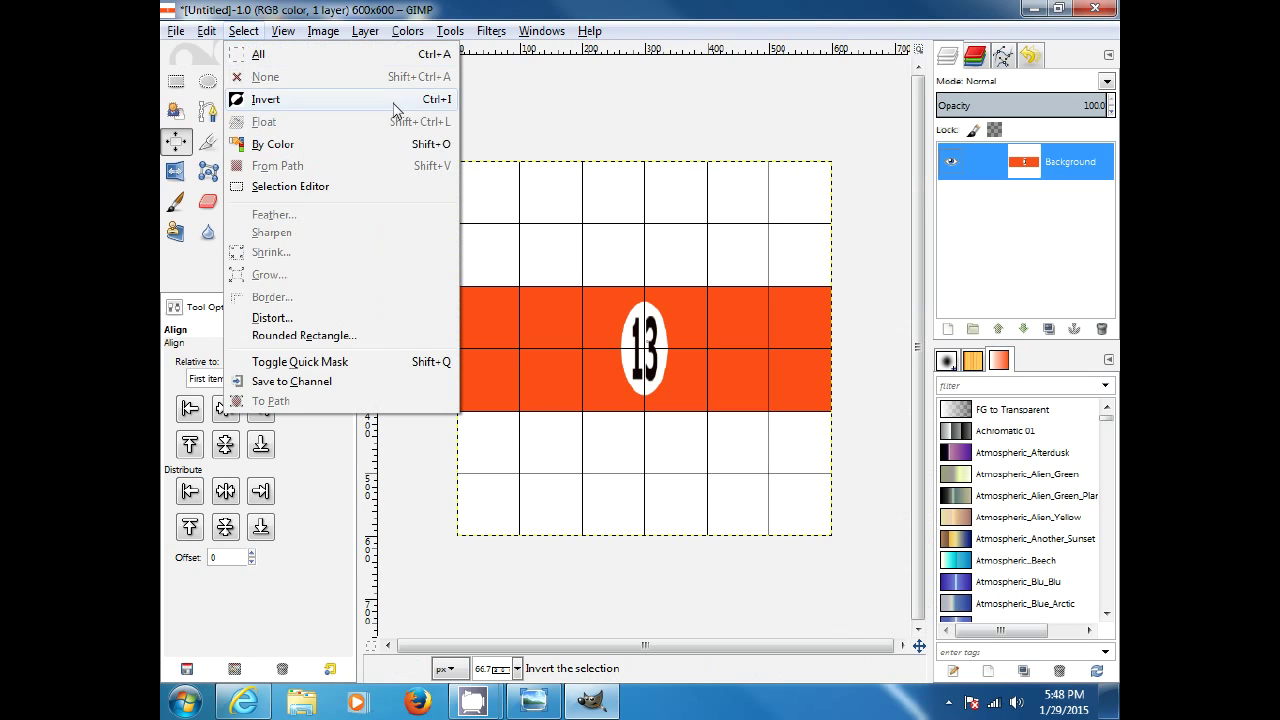
pyautogui.click(591, 103)
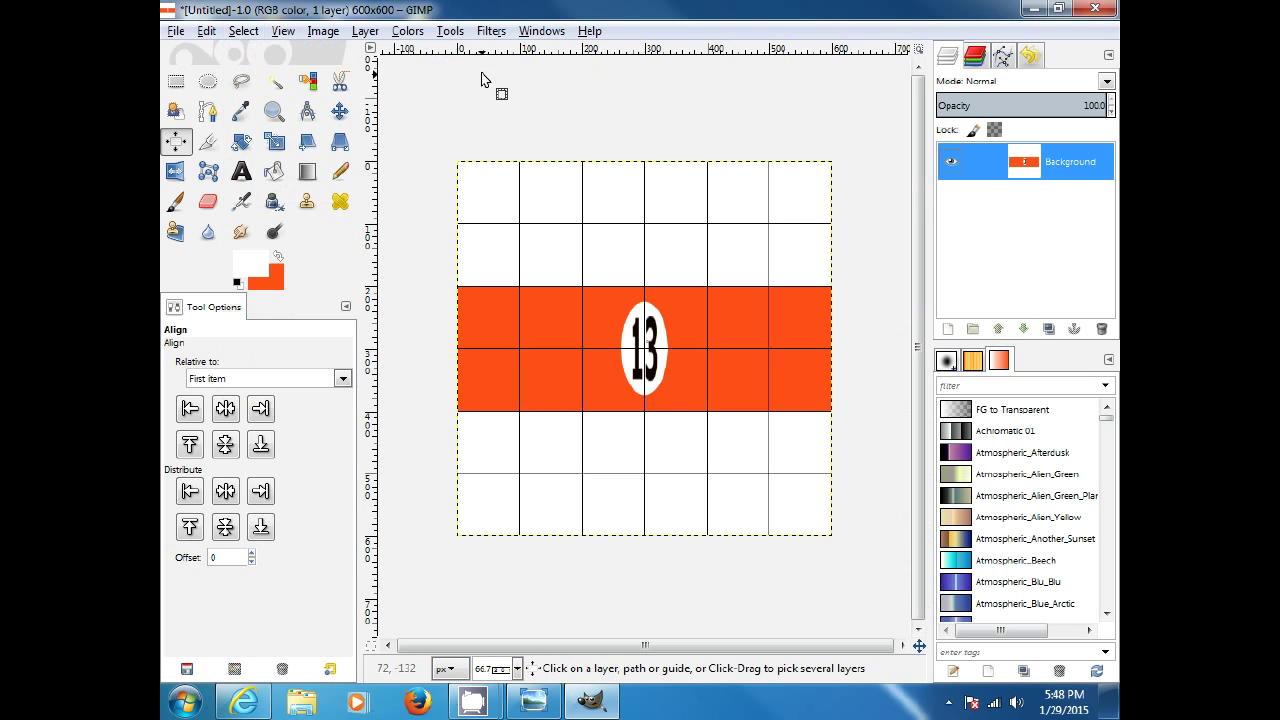
pyautogui.click(491, 31)
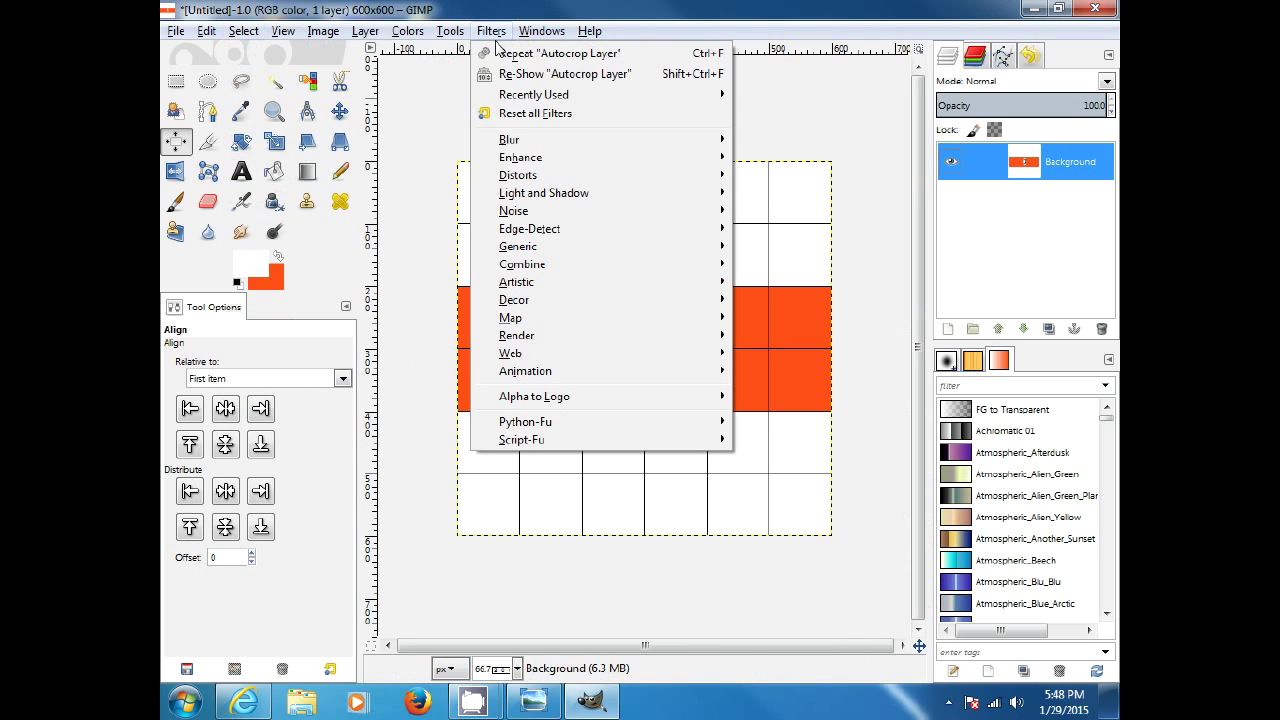
pyautogui.moveTo(563, 322)
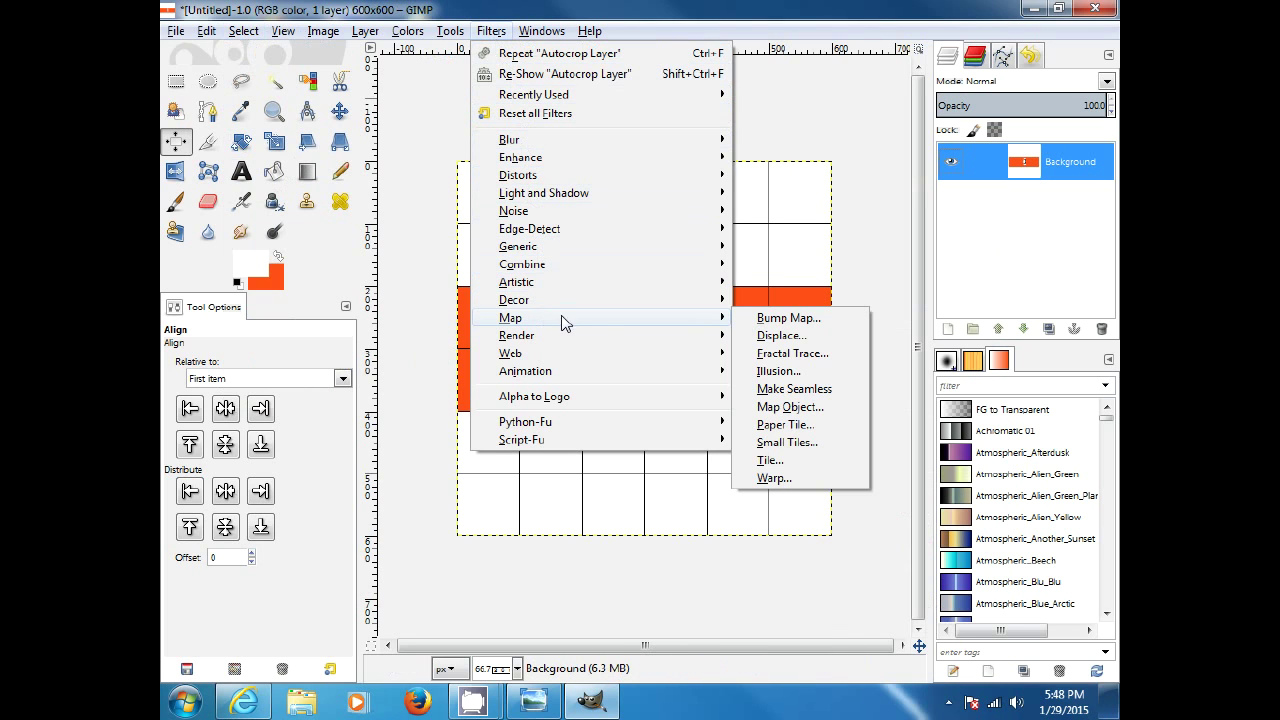
pyautogui.click(779, 412)
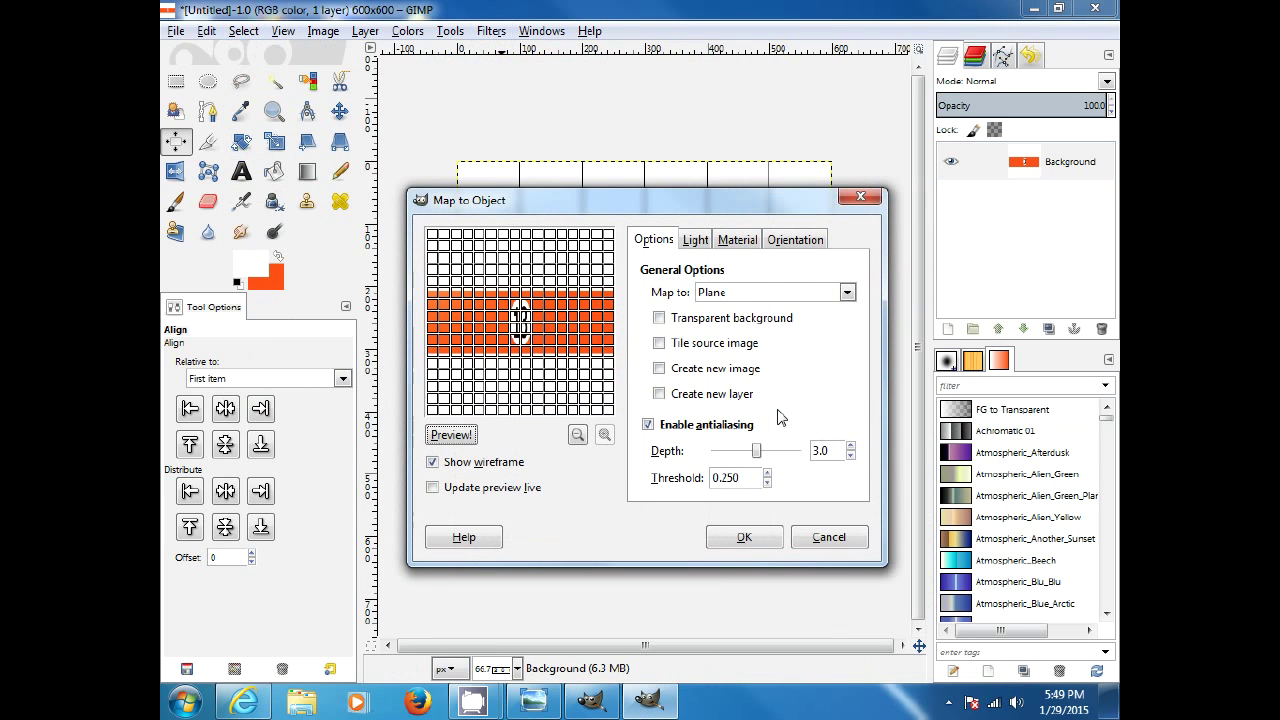
pyautogui.click(846, 292)
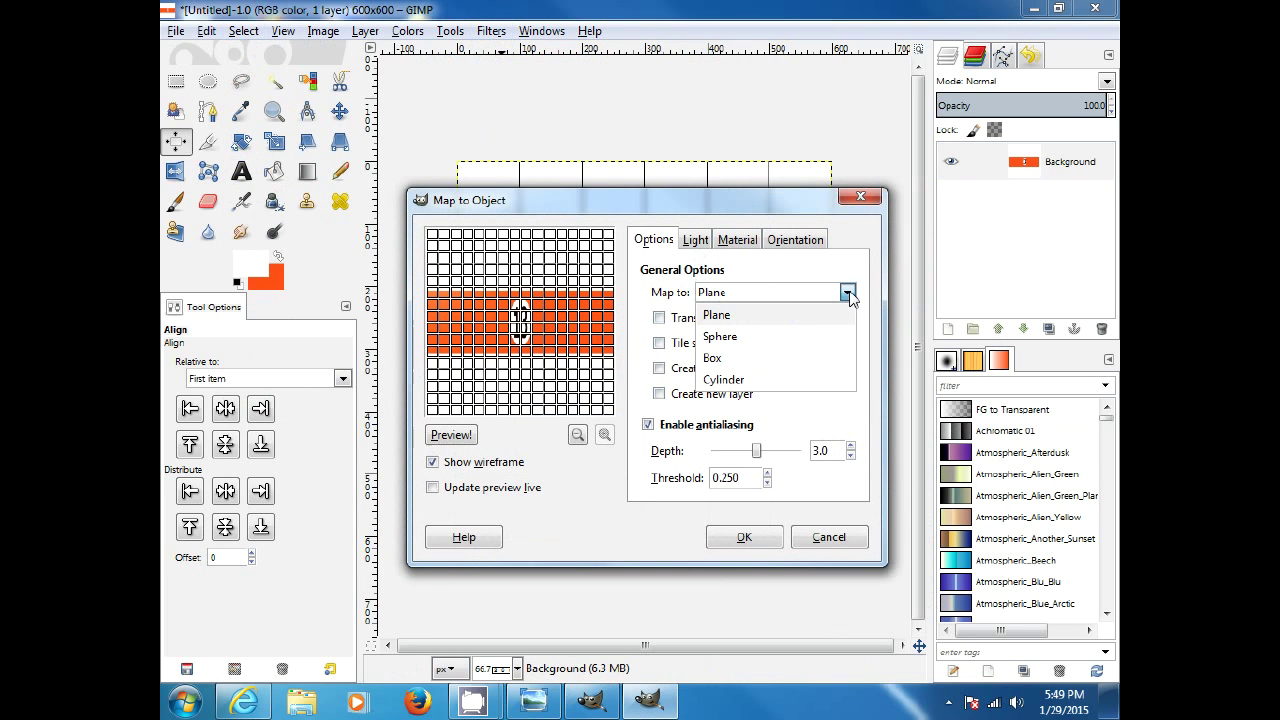
pyautogui.click(779, 346)
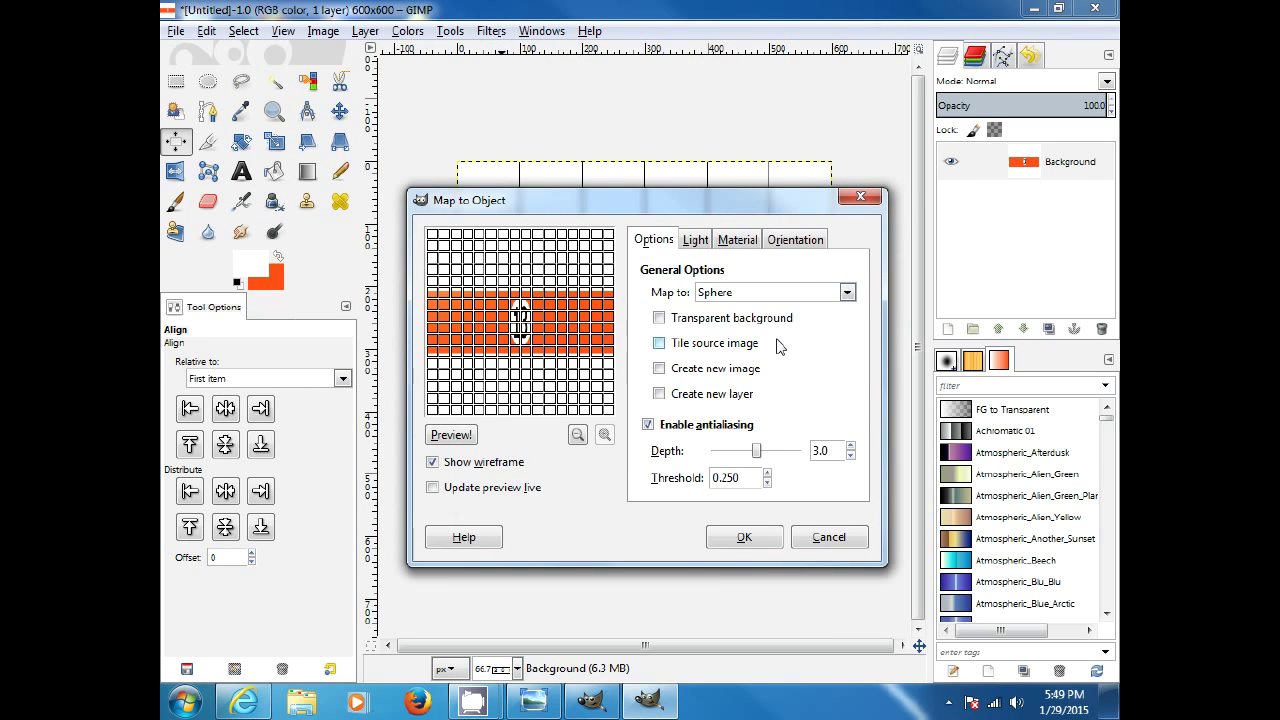
pyautogui.click(660, 318)
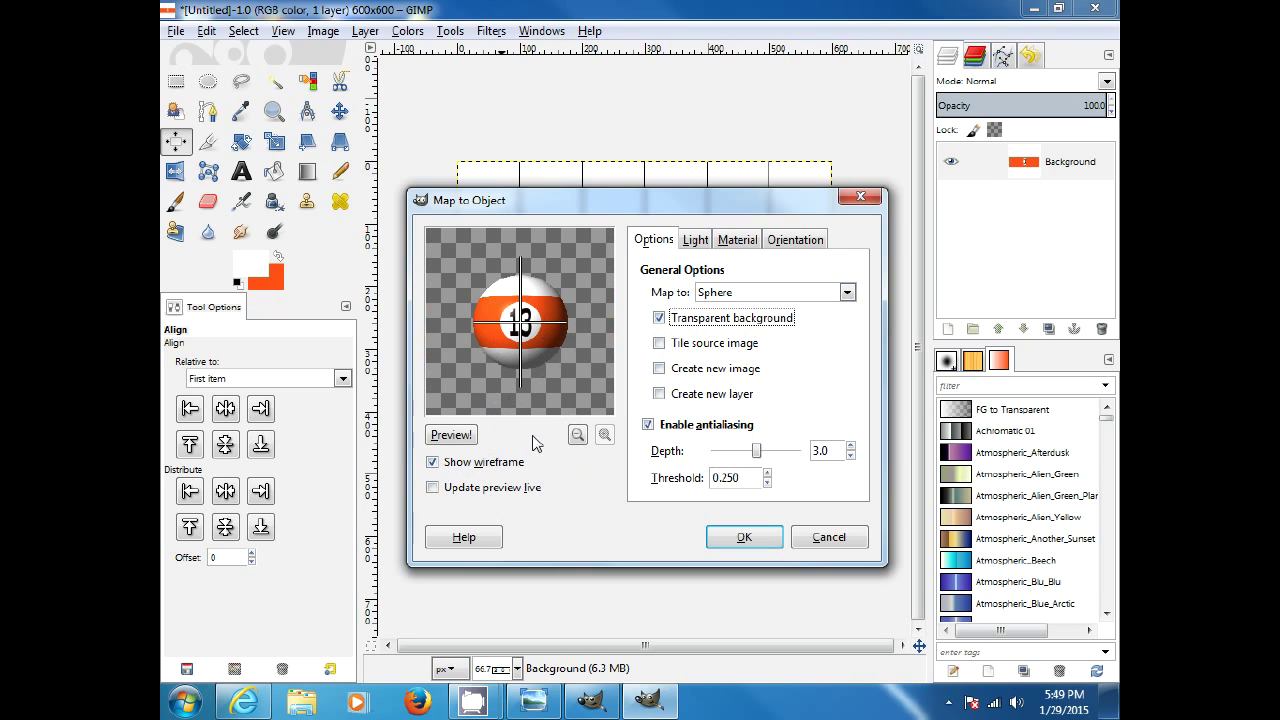
pyautogui.click(696, 240)
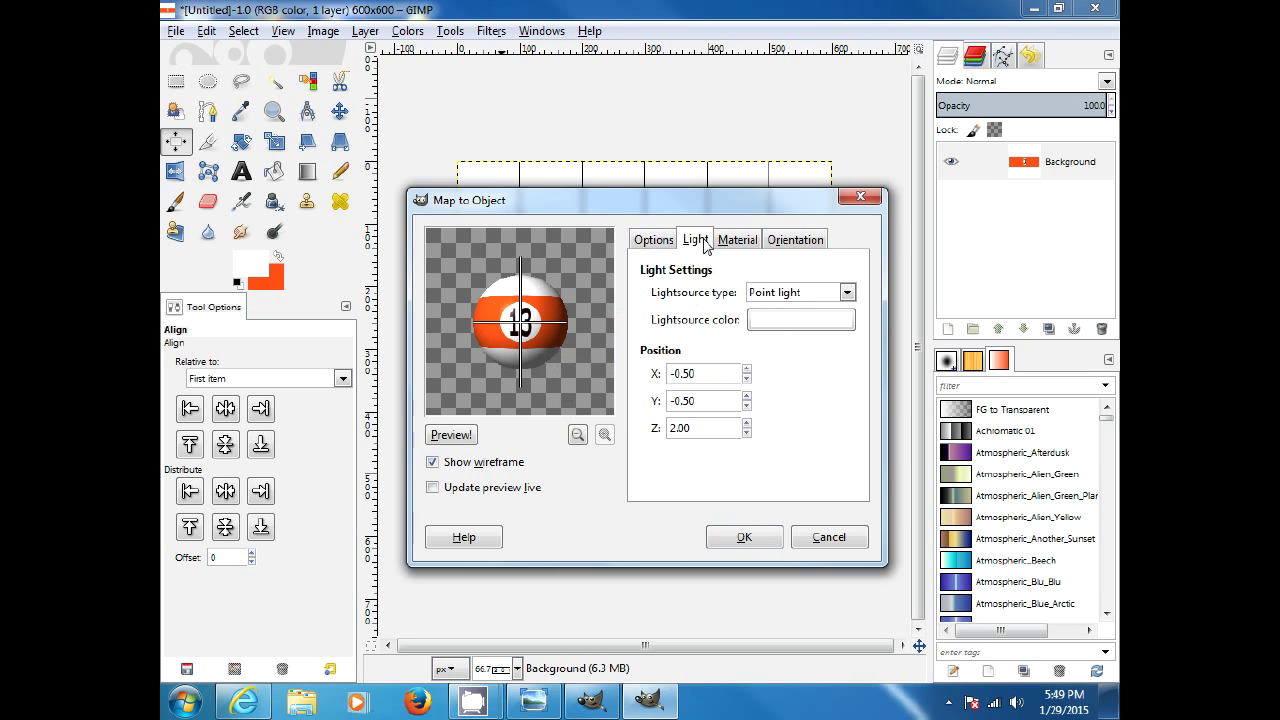
pyautogui.click(767, 245)
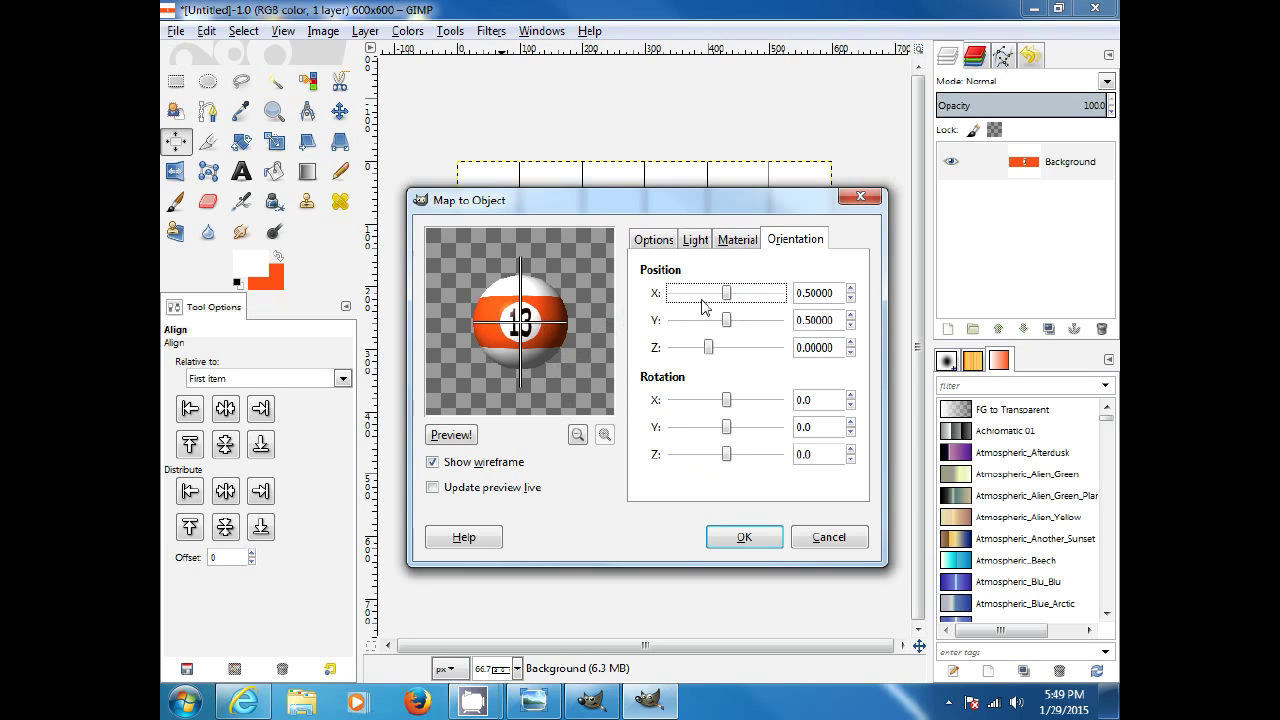
pyautogui.moveTo(727, 296)
pyautogui.mouseDown()
pyautogui.moveTo(713, 292)
pyautogui.moveTo(727, 294)
pyautogui.moveTo(710, 326)
pyautogui.moveTo(732, 335)
pyautogui.moveTo(720, 334)
pyautogui.moveTo(729, 290)
pyautogui.moveTo(712, 294)
pyautogui.mouseUp()
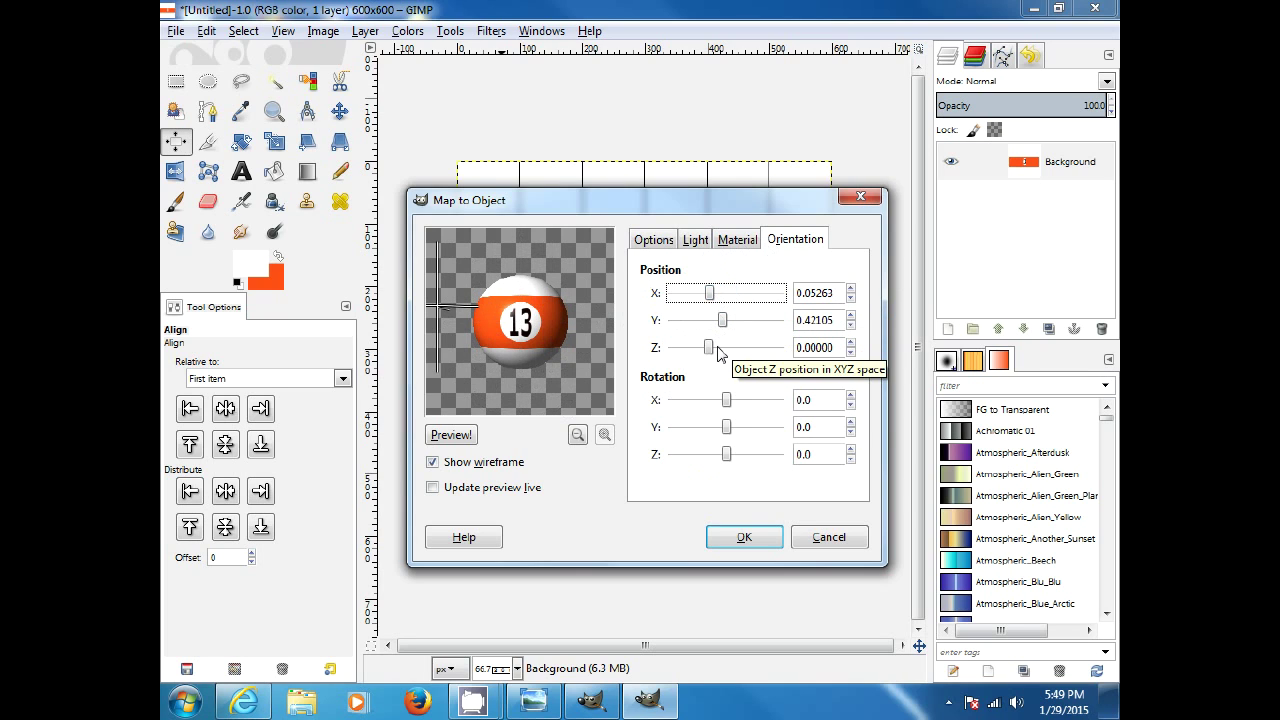
pyautogui.moveTo(717, 347); pyautogui.dragTo(710, 350)
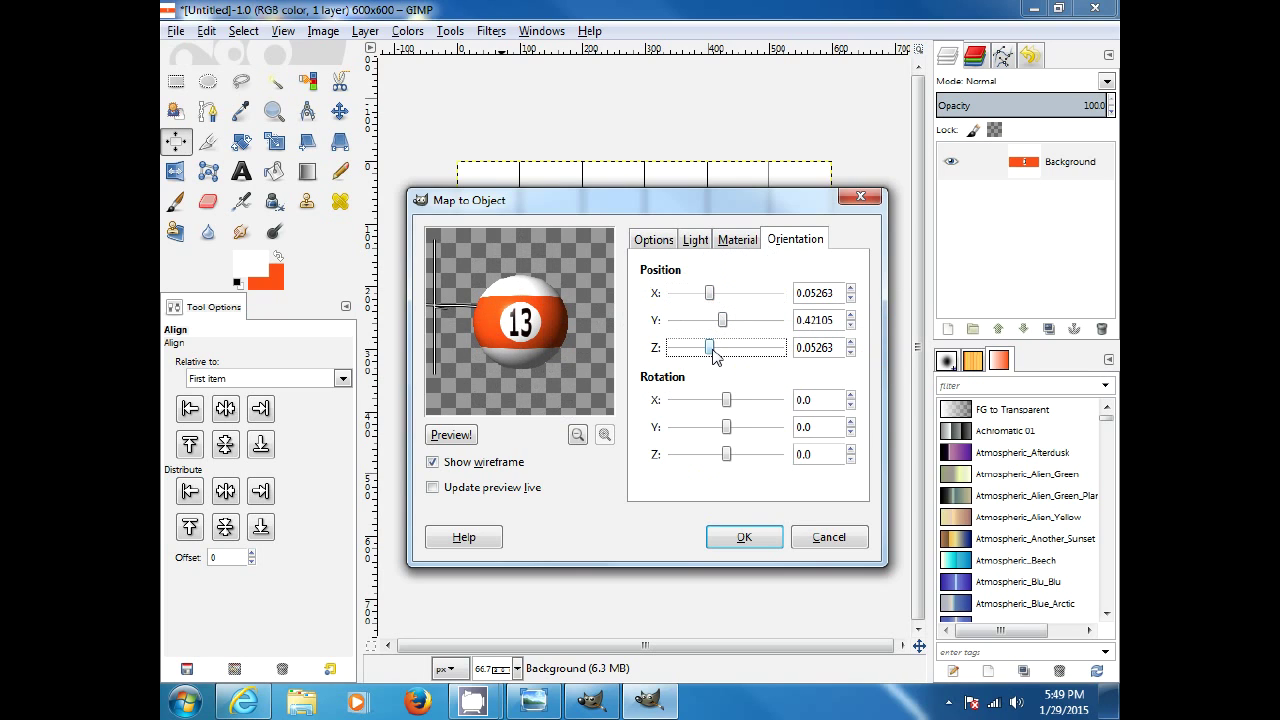
pyautogui.click(812, 535)
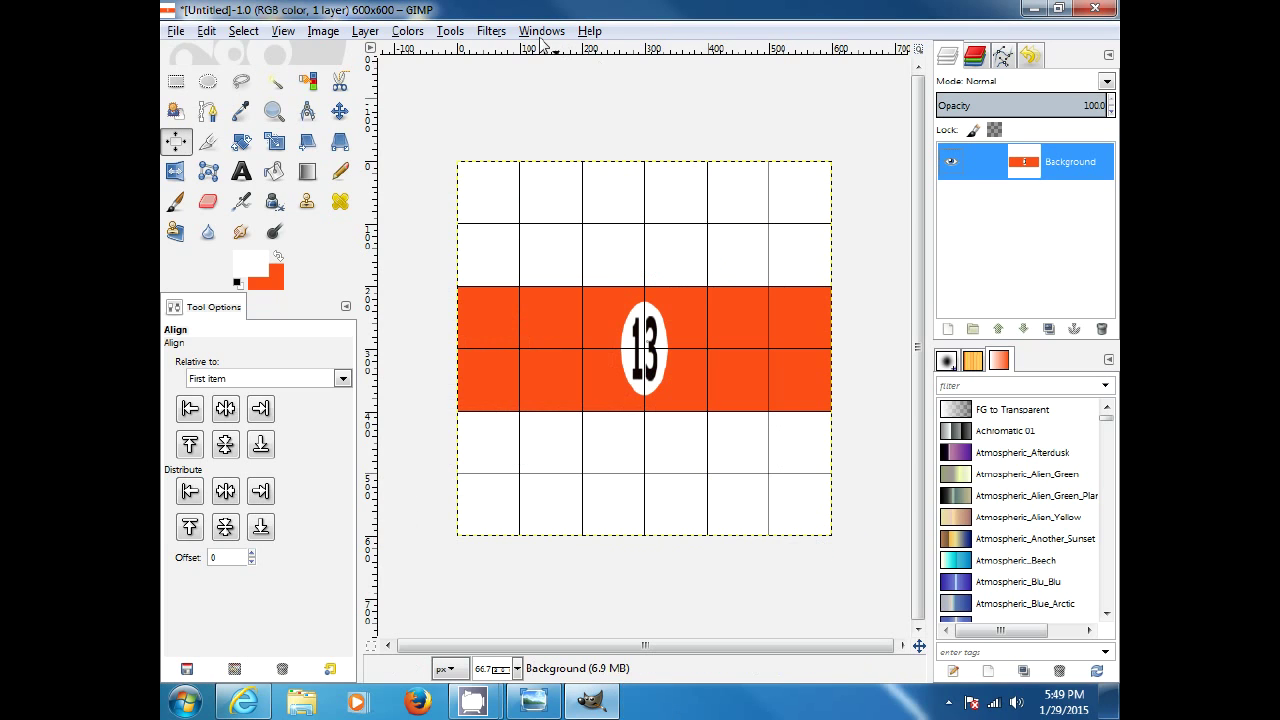
# Apply Filters > Map > Map Object with Map set to Sphere and Transparent background enabled.
pyautogui.click(540, 31)
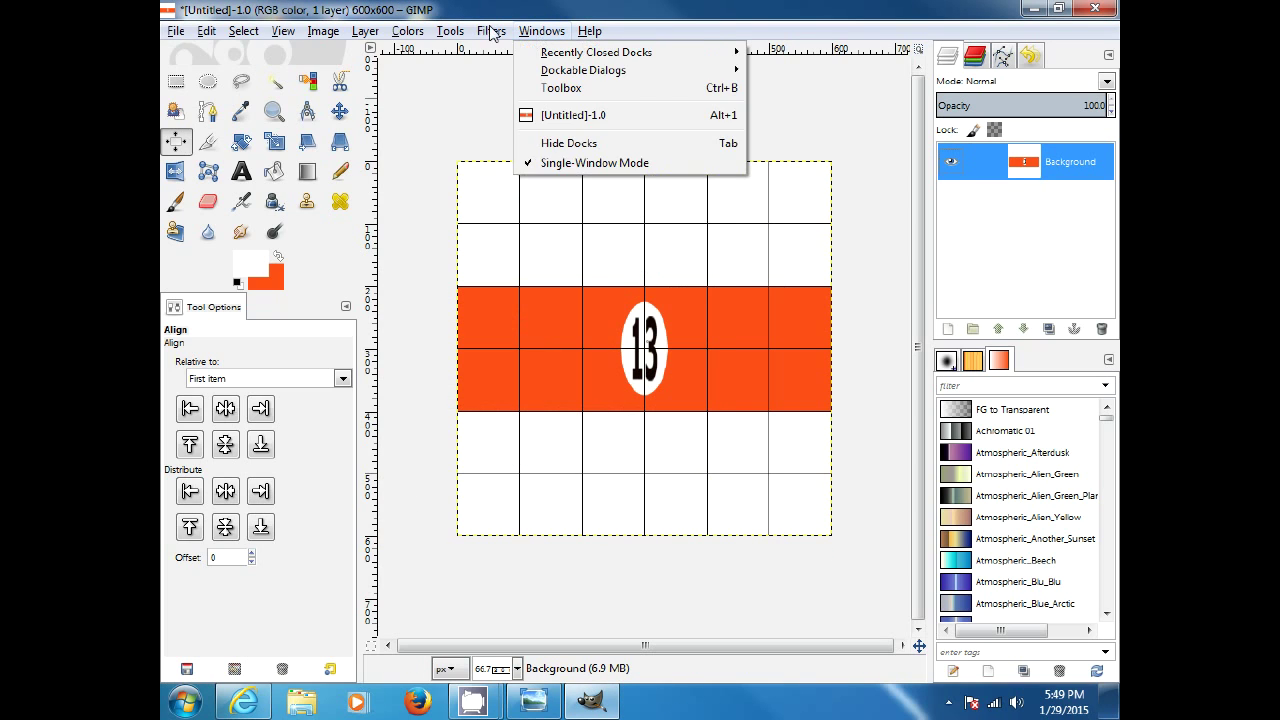
pyautogui.moveTo(491, 33)
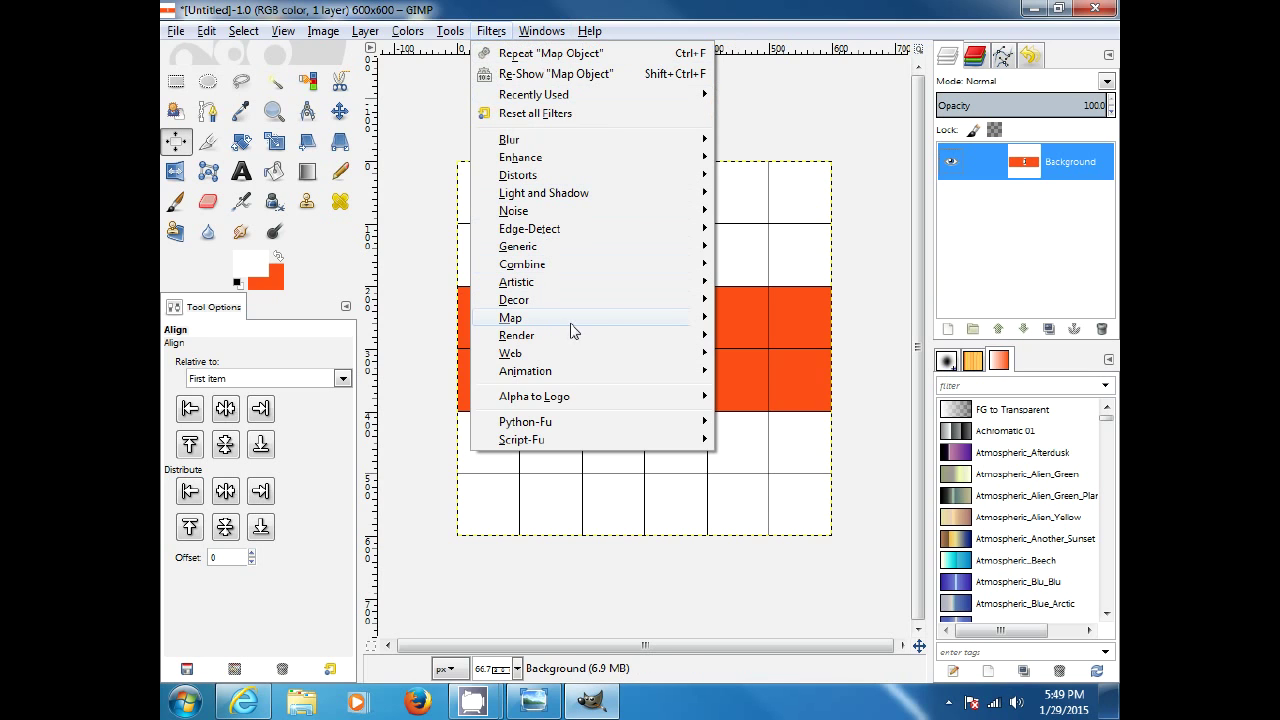
pyautogui.moveTo(610, 318)
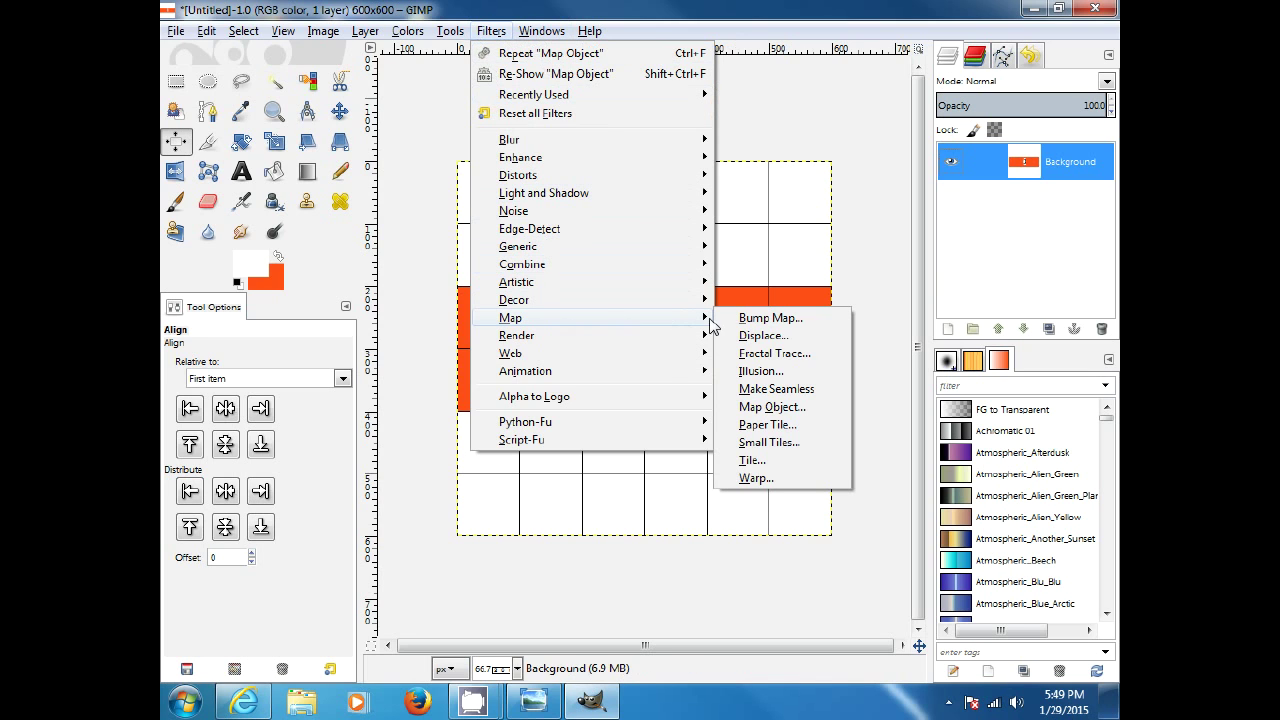
pyautogui.click(781, 409)
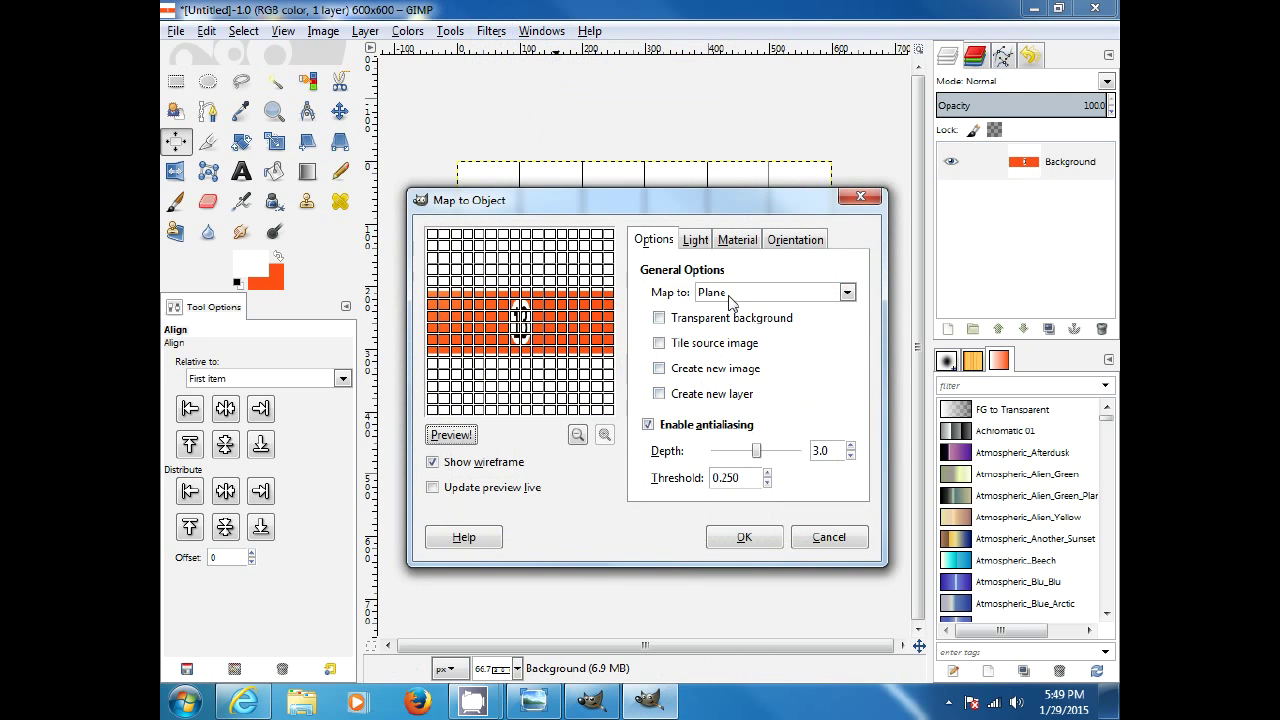
pyautogui.click(846, 294)
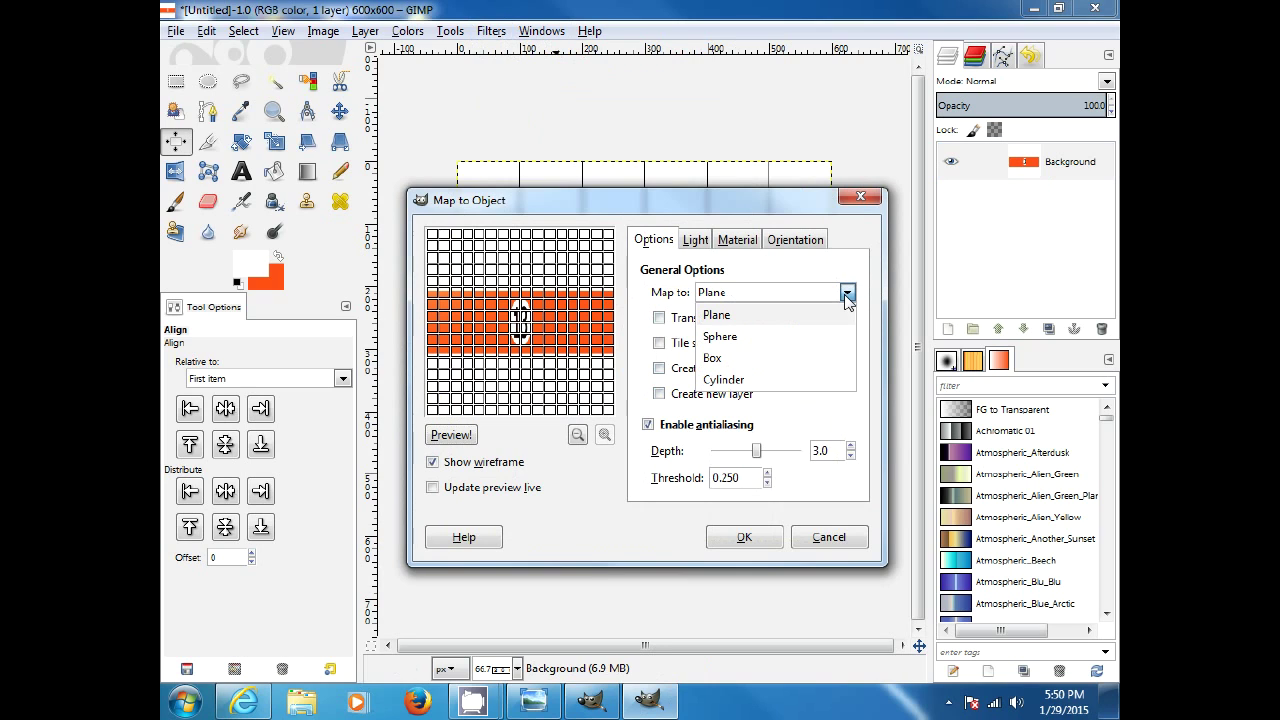
pyautogui.click(795, 338)
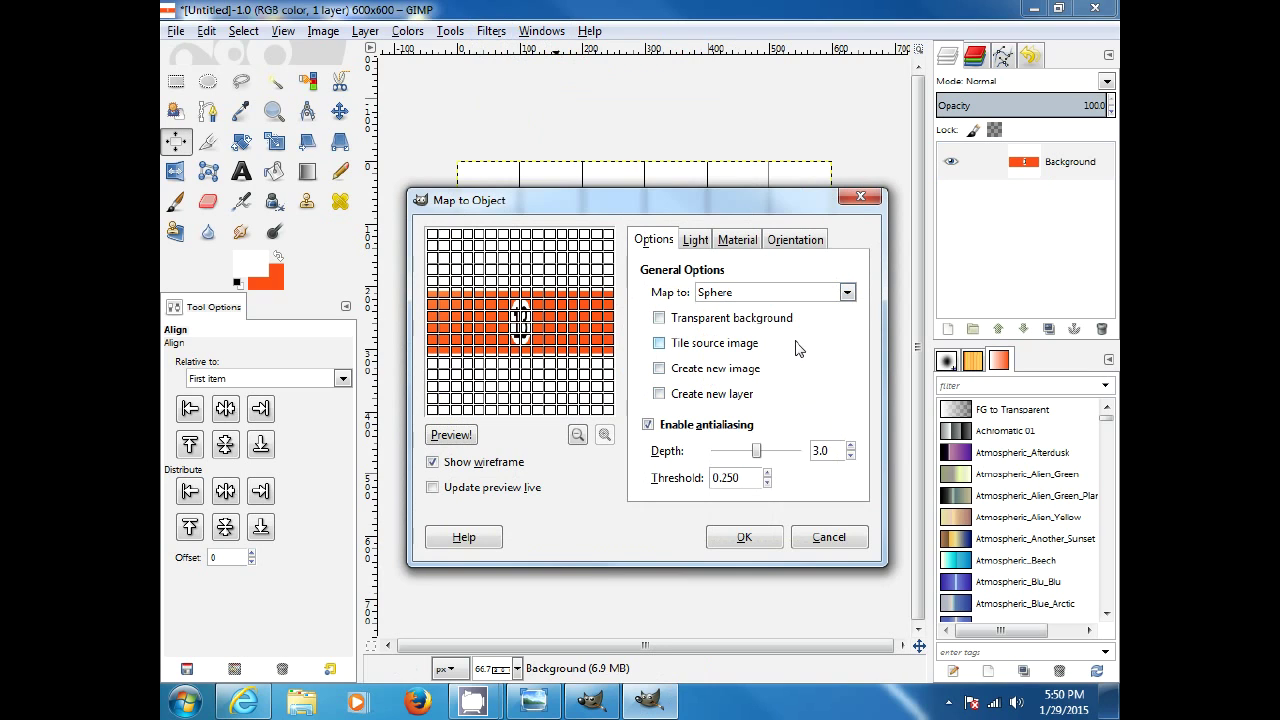
pyautogui.click(659, 318)
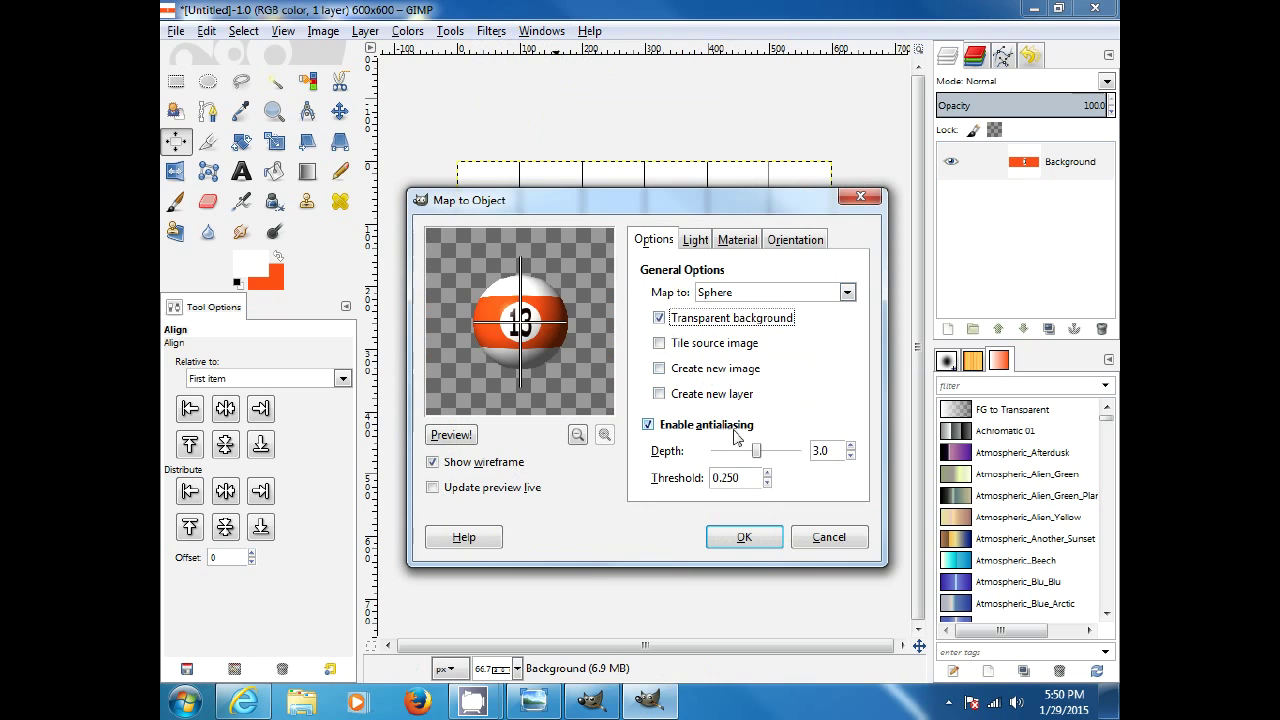
pyautogui.click(760, 541)
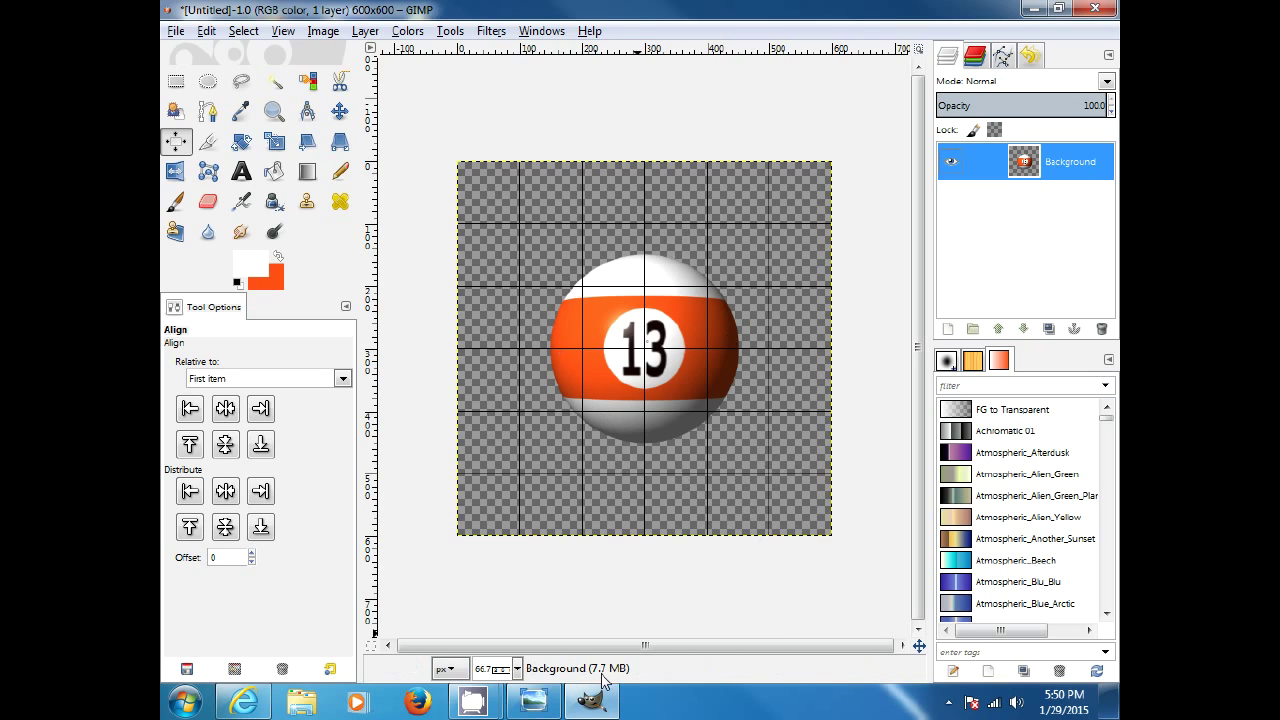
# Switch to Windows Photo Viewer showing the 666evilplayer reference image.
pyautogui.click(534, 703)
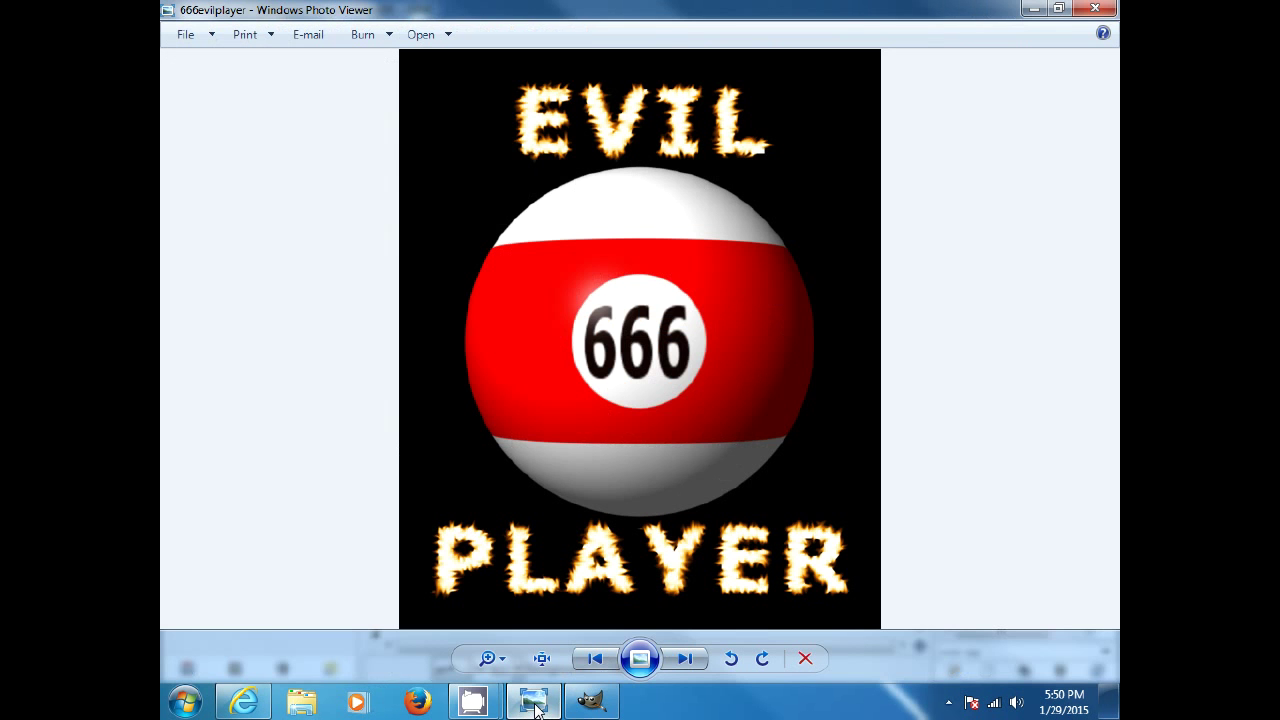